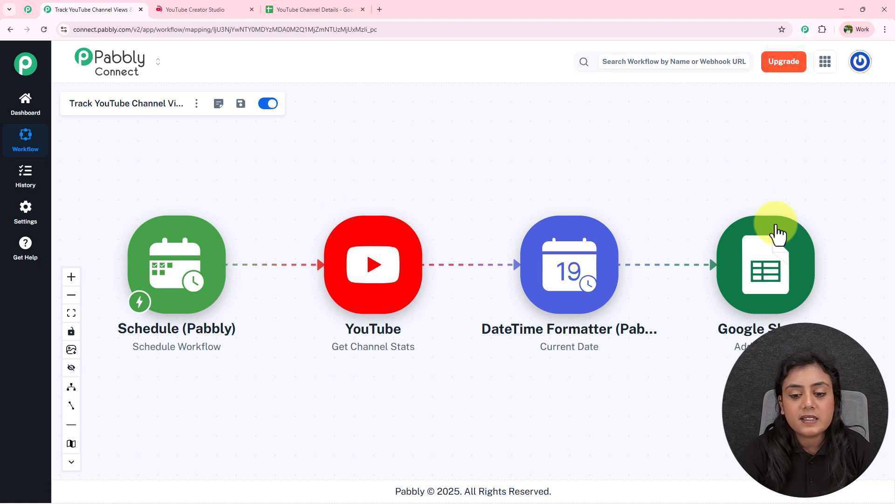
Step: Review the YouTube channel dashboard and the date, views, subscribers and video count rows in the YouTube Channel Details sheet
click(230, 6)
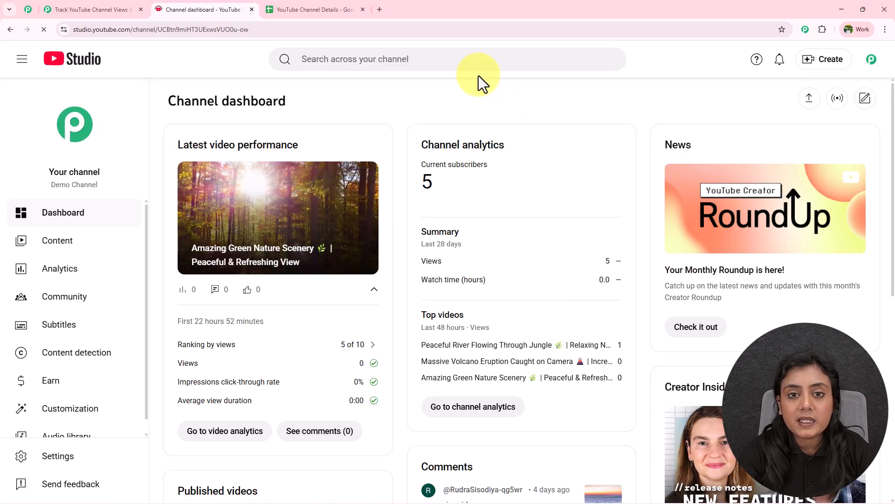
click(335, 8)
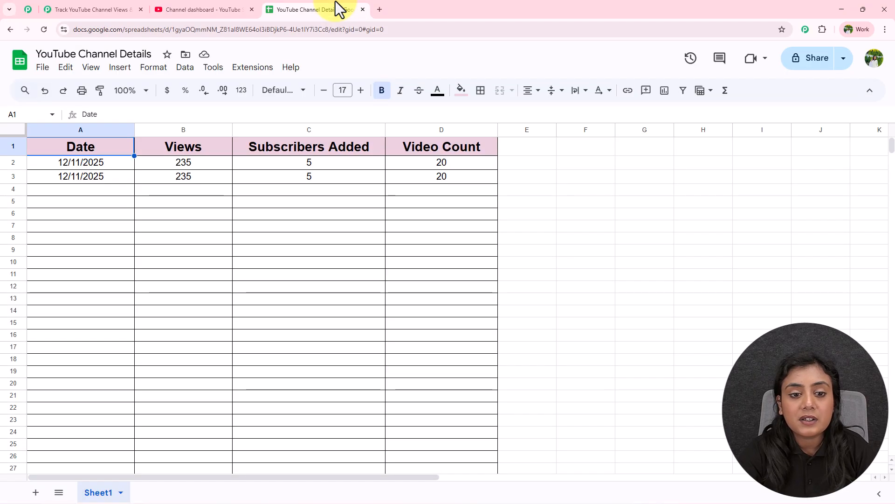
drag(96, 163, 471, 183)
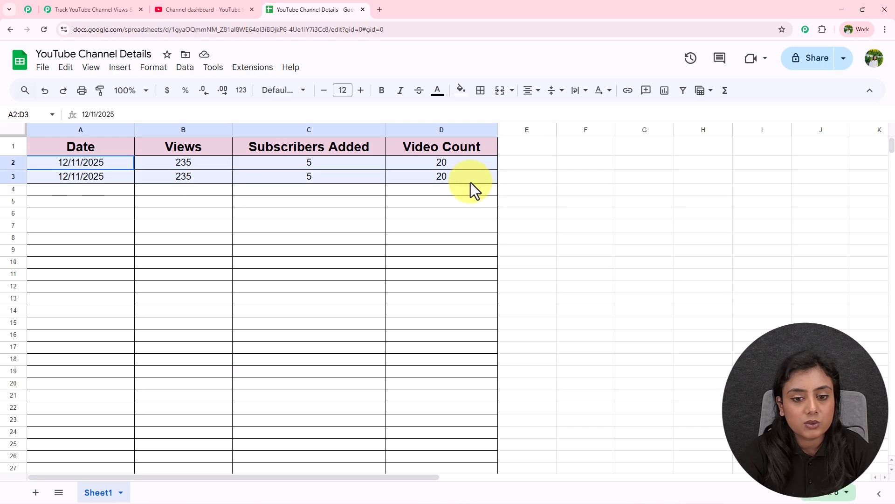
click(459, 247)
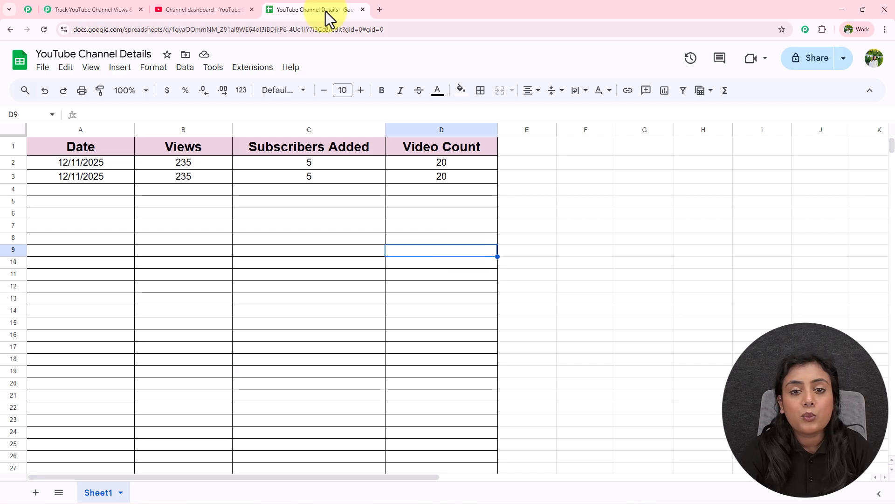
click(112, 9)
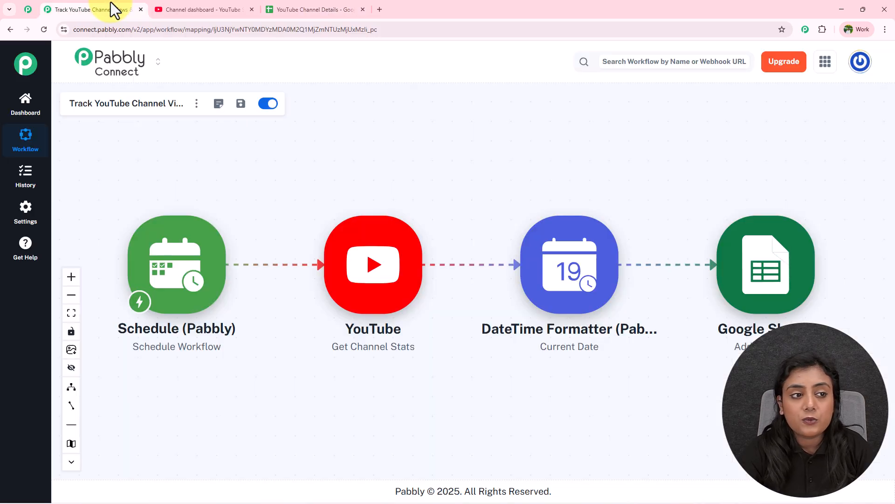
click(142, 9)
click(270, 9)
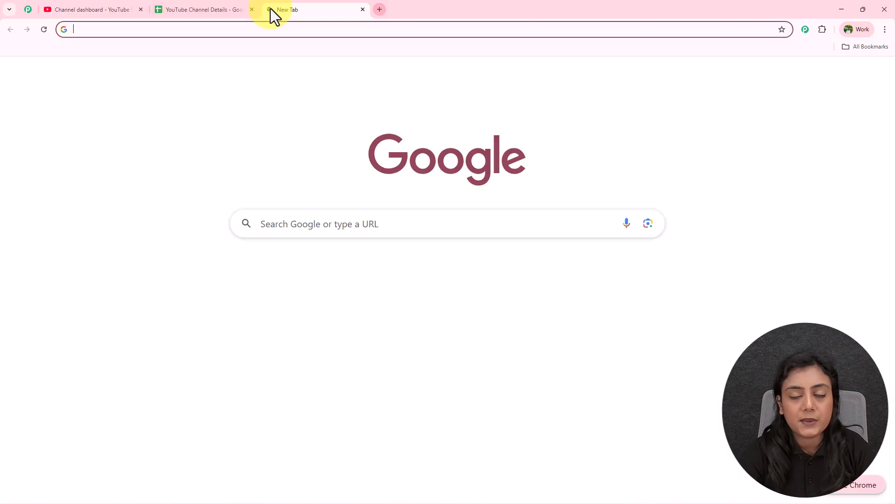
text(www.p)
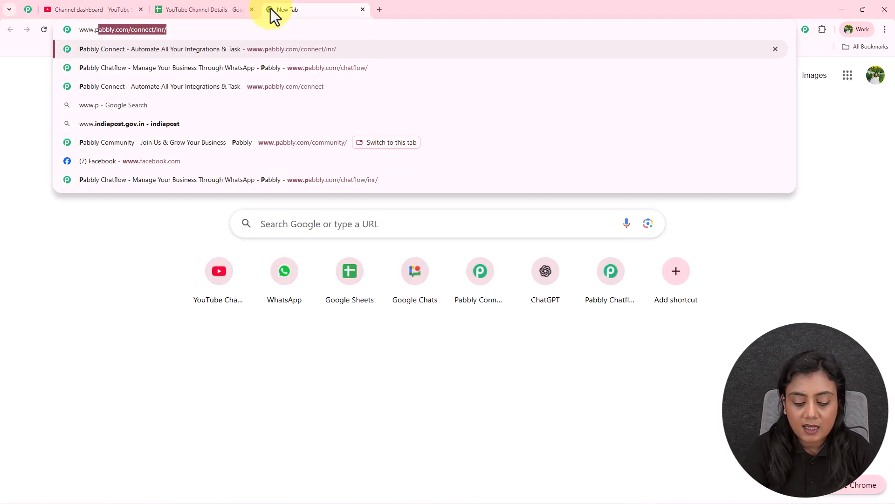
text(abbly.com/connect)
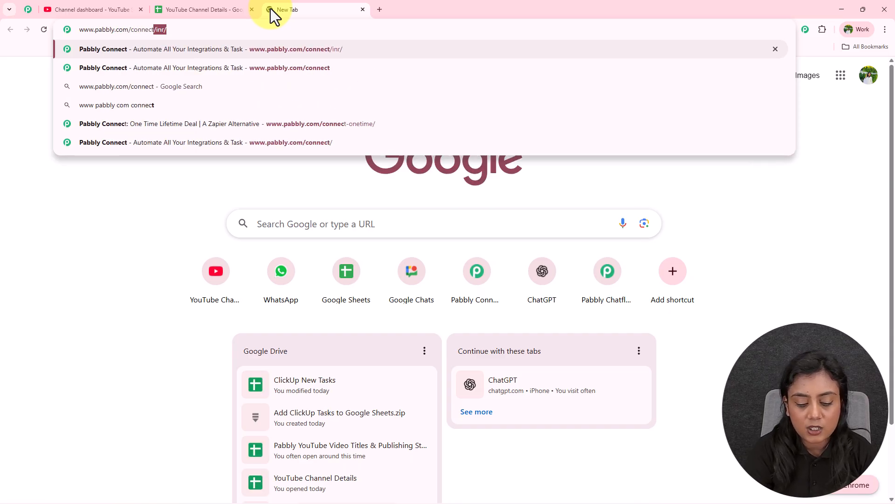
key(Return)
drag(271, 8, 86, 10)
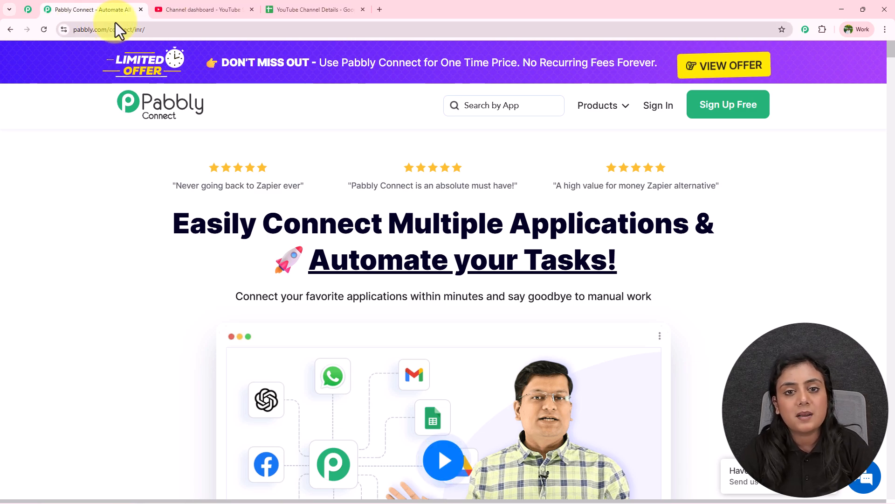
Step: Look through the Pabbly Community page down to its join section and return to the Pabbly Connect homepage
click(31, 8)
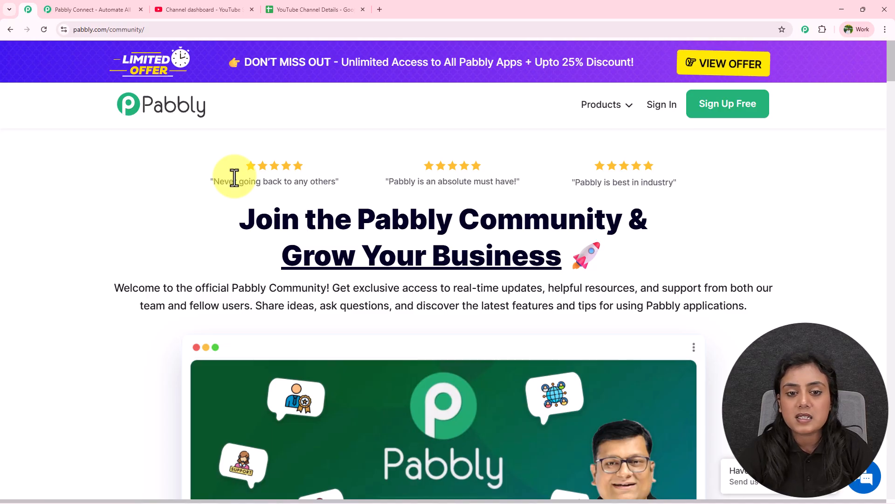
drag(358, 219, 568, 220)
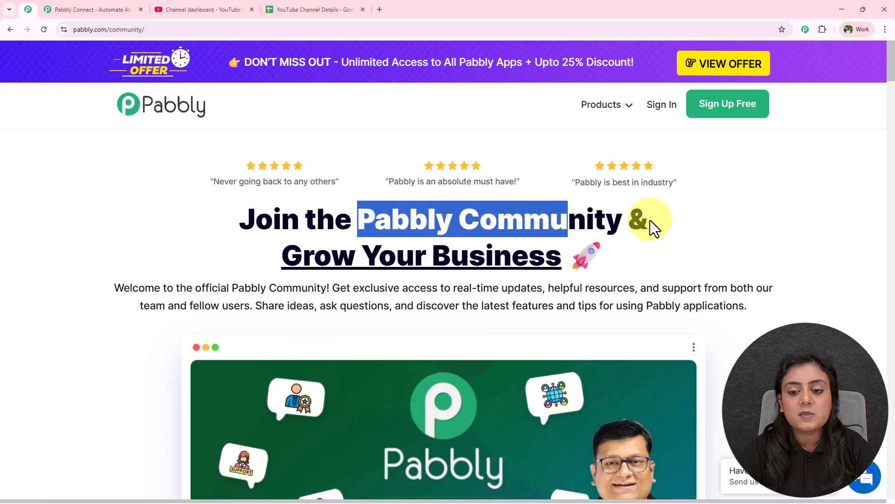
click(672, 213)
middle_click(687, 182)
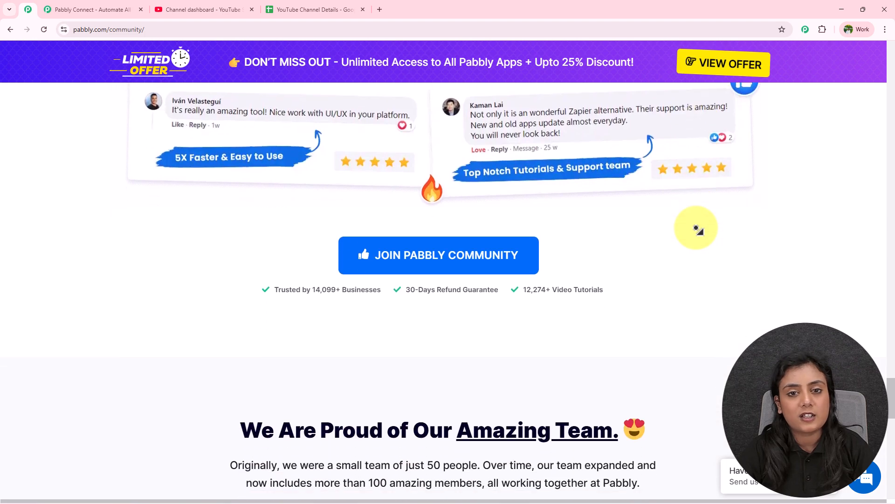
click(696, 229)
click(83, 9)
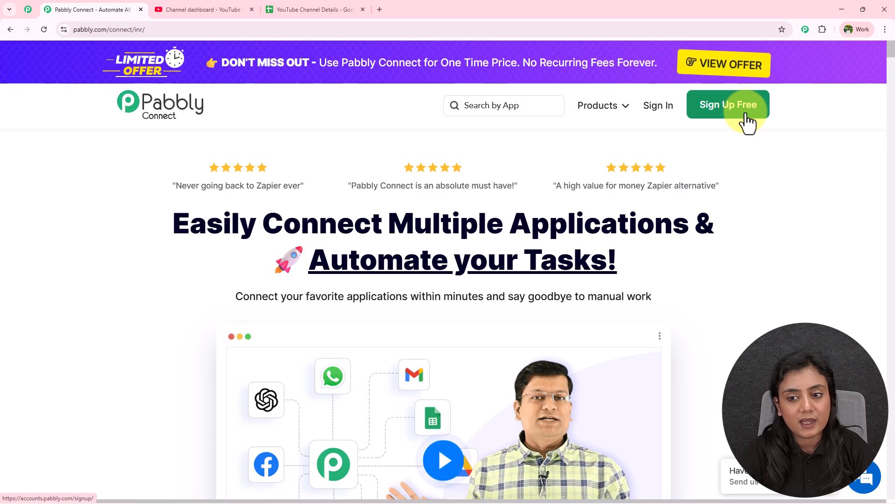
Step: Sign in to Pabbly and access Pabbly Connect from the list of all apps
click(650, 117)
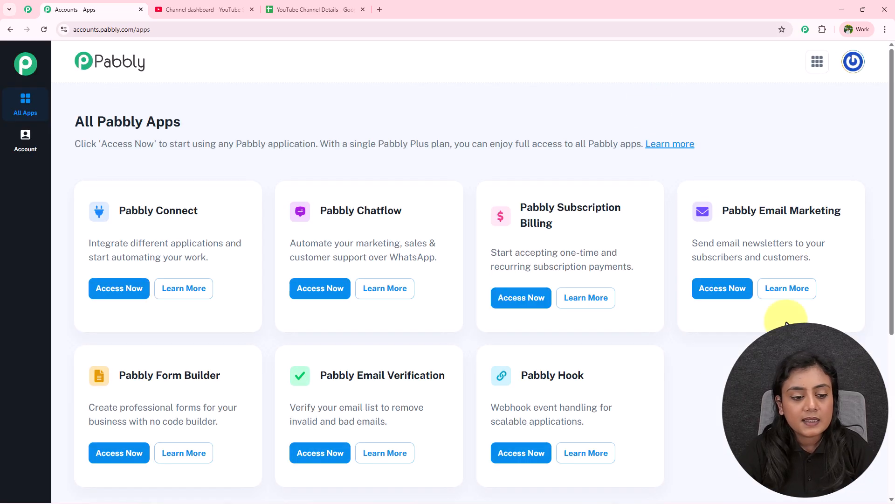
triple_click(124, 208)
click(124, 303)
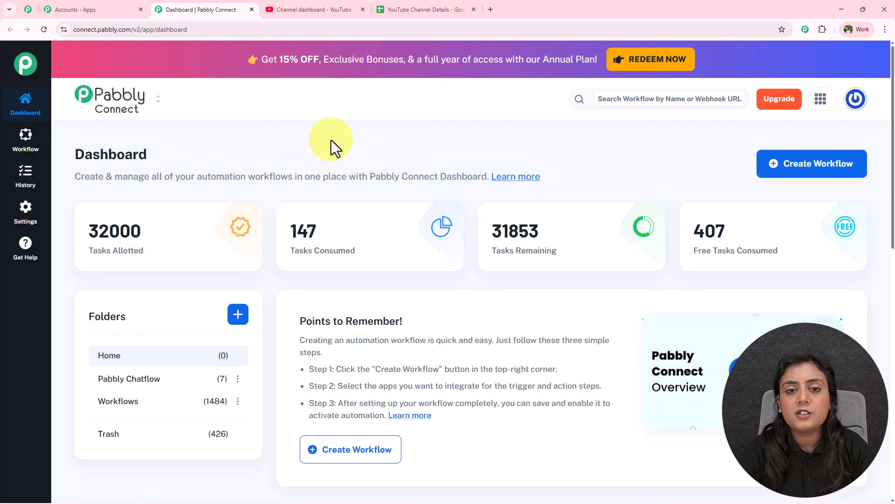
Step: Start a new workflow in the New (Beta) builder and name it "Track YouTube Channel Views & Subscribers in Google Sheets"
click(831, 177)
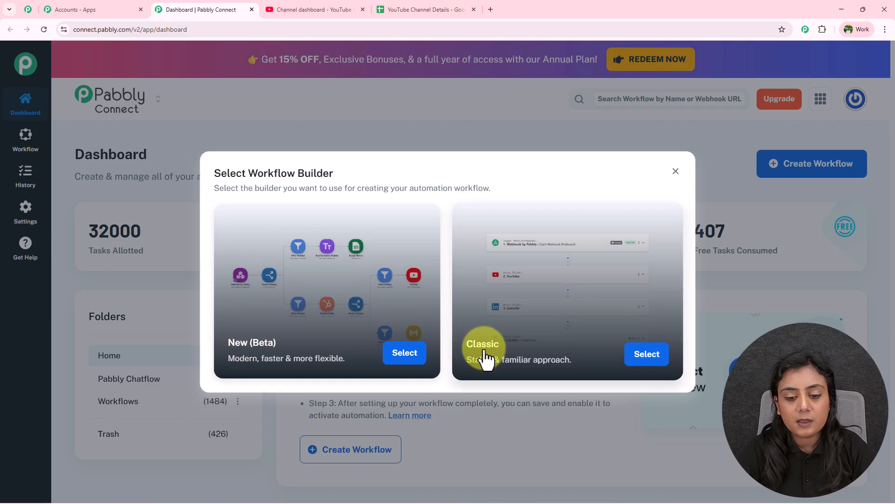
click(402, 354)
drag(410, 242, 236, 245)
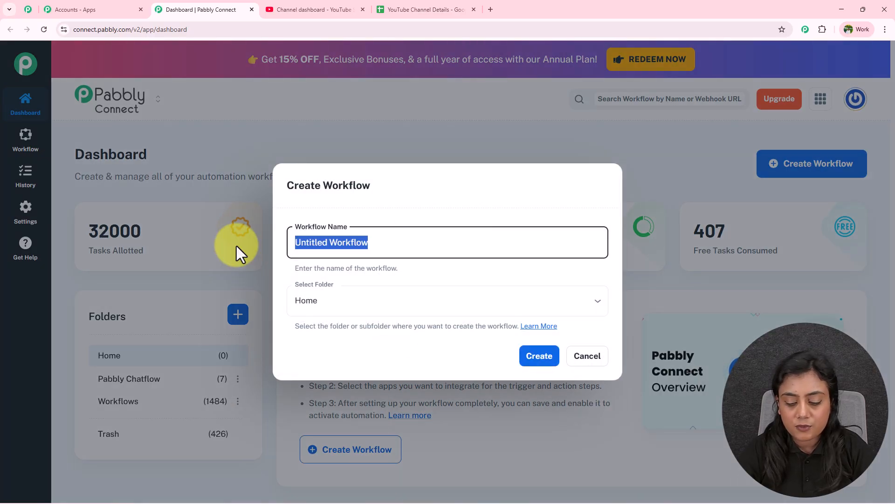
key(BackSpace)
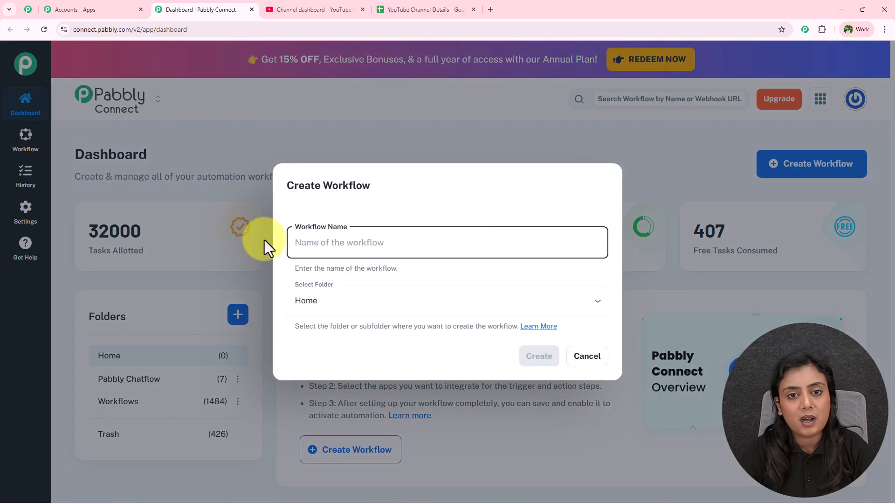
text(How to Track YouTube Channel Views & Subscribers in Google Sheets)
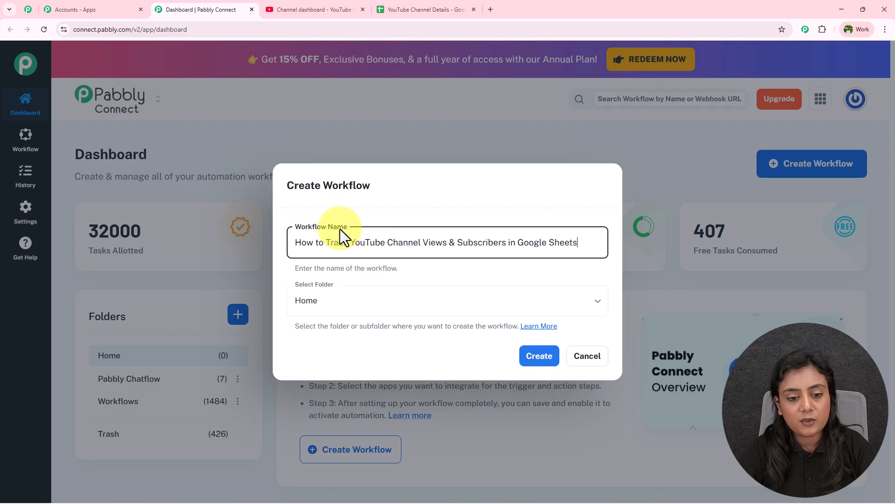
drag(326, 243, 243, 247)
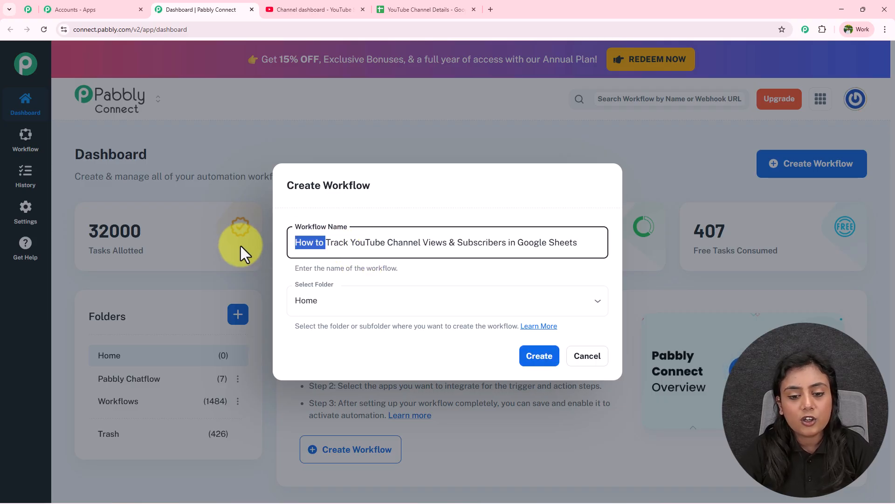
key(BackSpace)
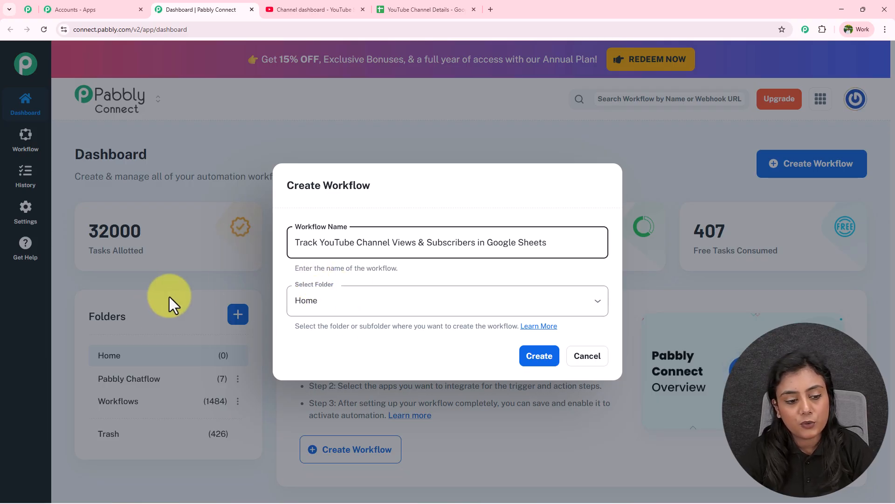
Step: Choose Workflows as the new workflow's folder and create the workflow
click(382, 298)
click(365, 372)
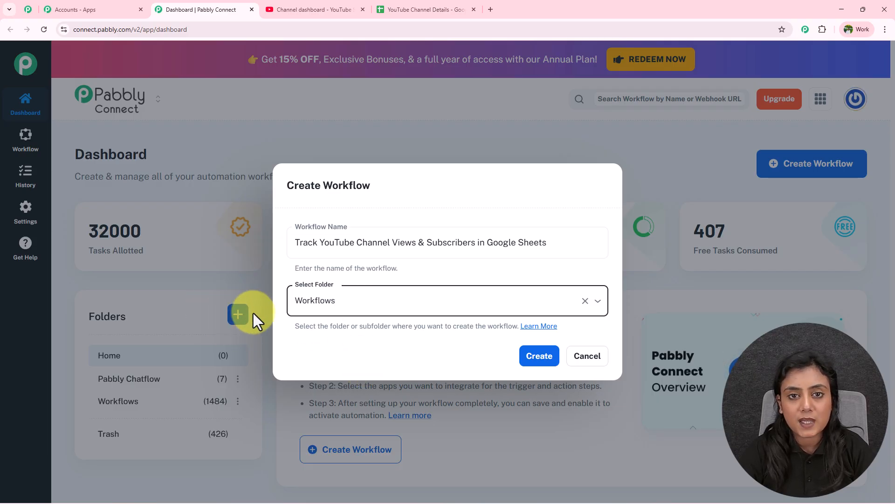
click(537, 360)
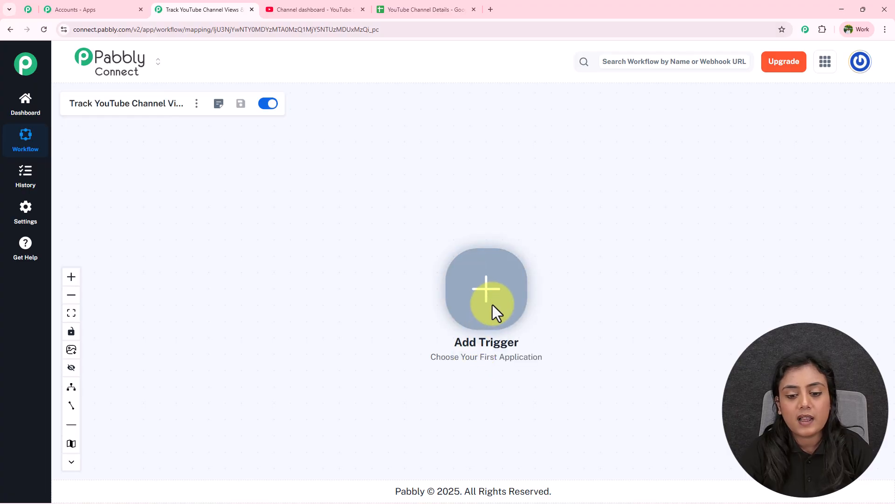
Step: Add Schedule (Pabbly) as the trigger app with the Schedule Workflow event and connect it
right_click(454, 279)
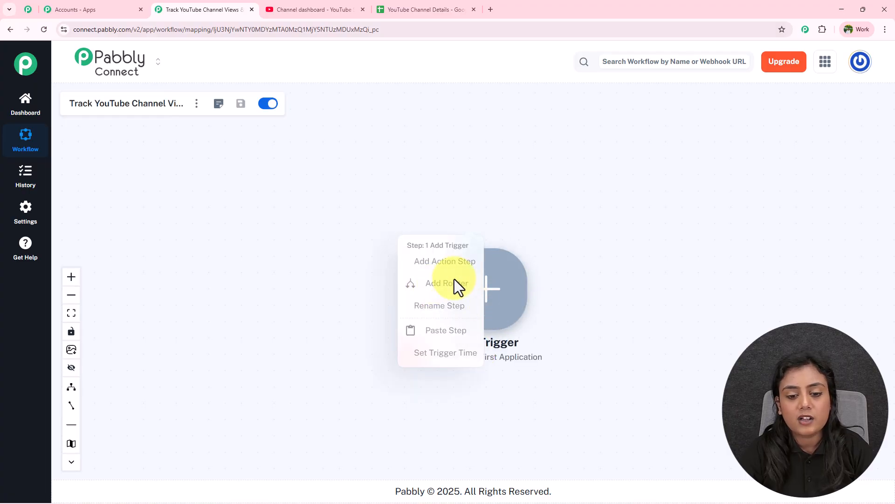
click(496, 190)
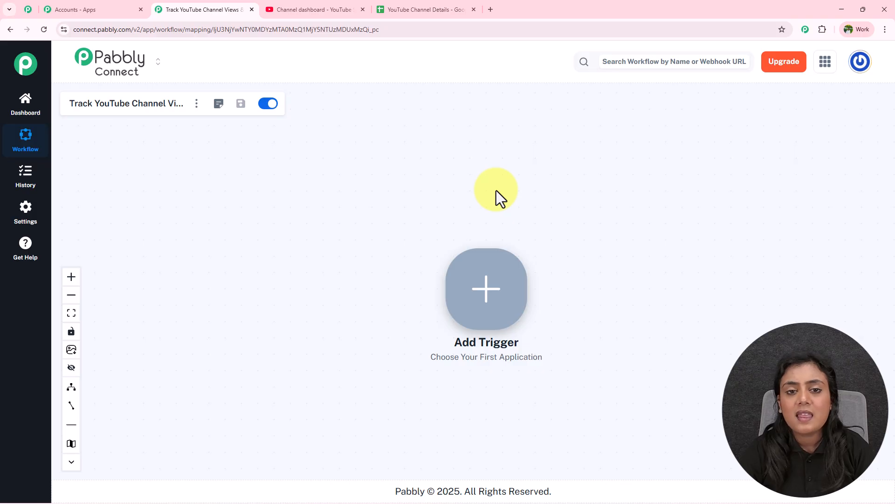
click(498, 290)
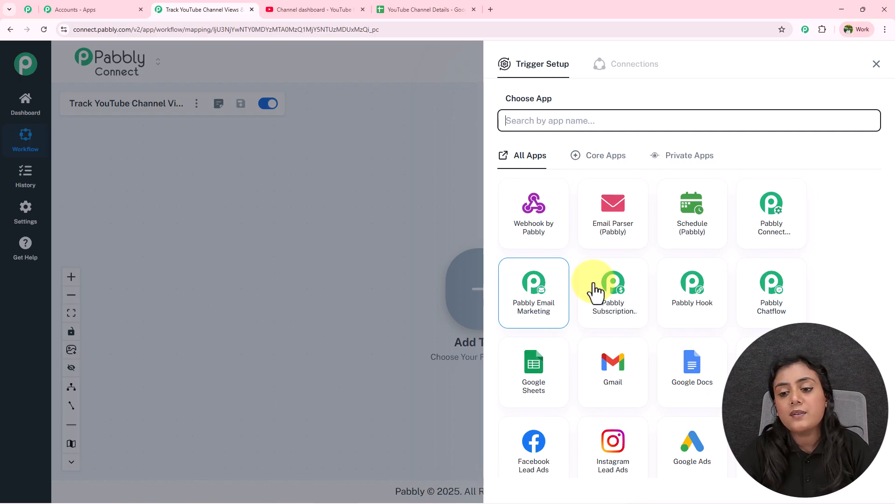
click(674, 232)
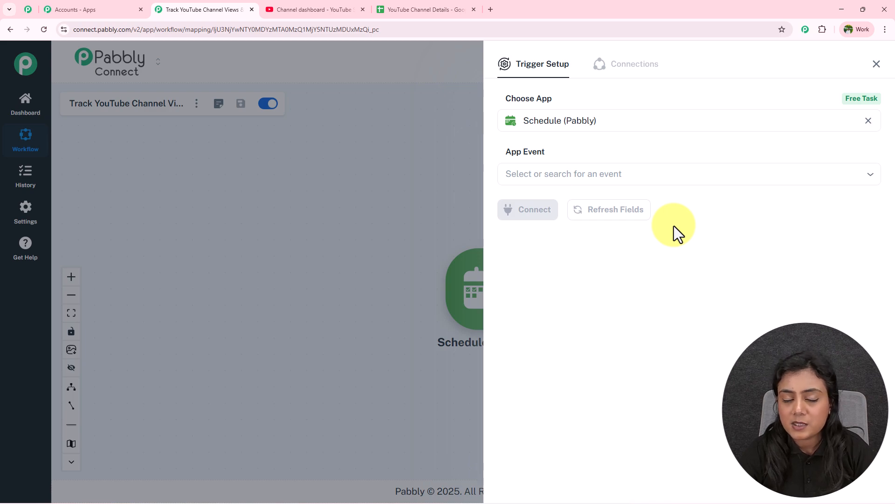
click(594, 175)
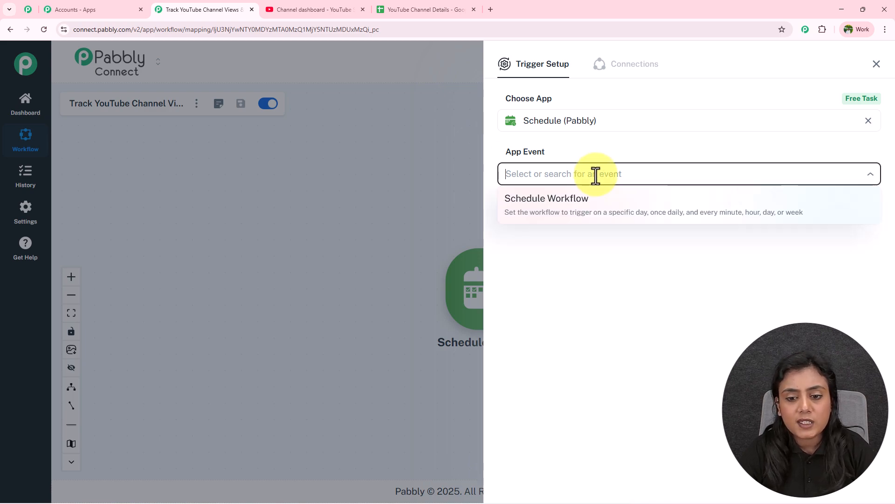
click(596, 212)
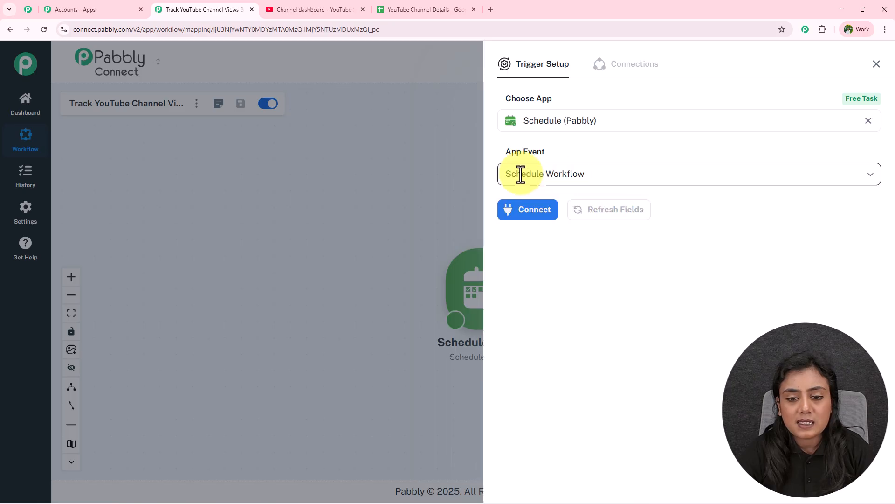
click(551, 213)
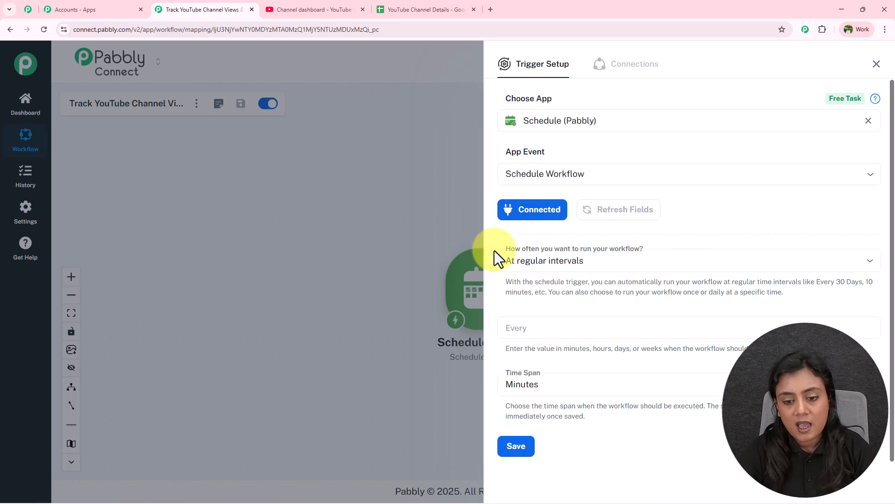
Step: Set the schedule trigger to run the workflow every day at 12:00 PM
click(625, 259)
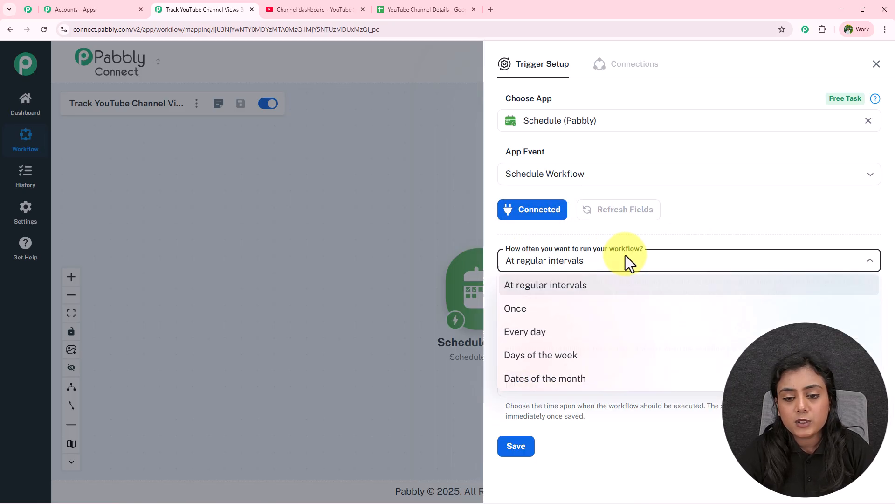
click(600, 338)
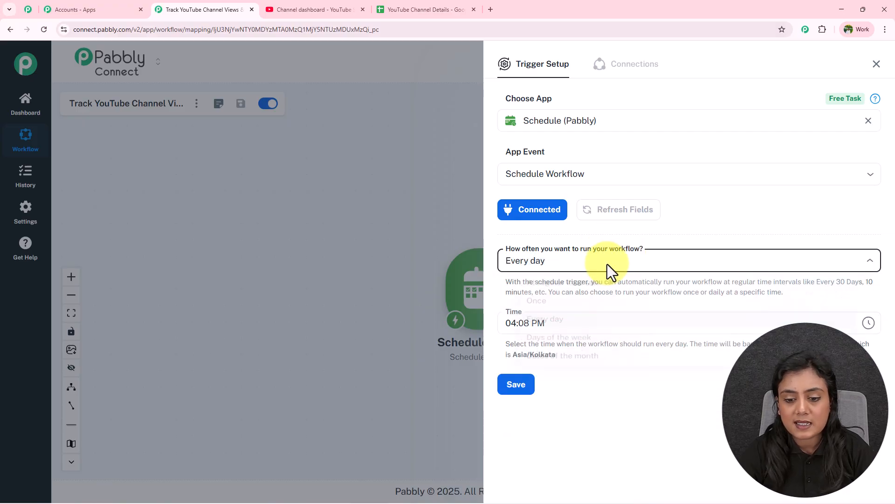
click(607, 264)
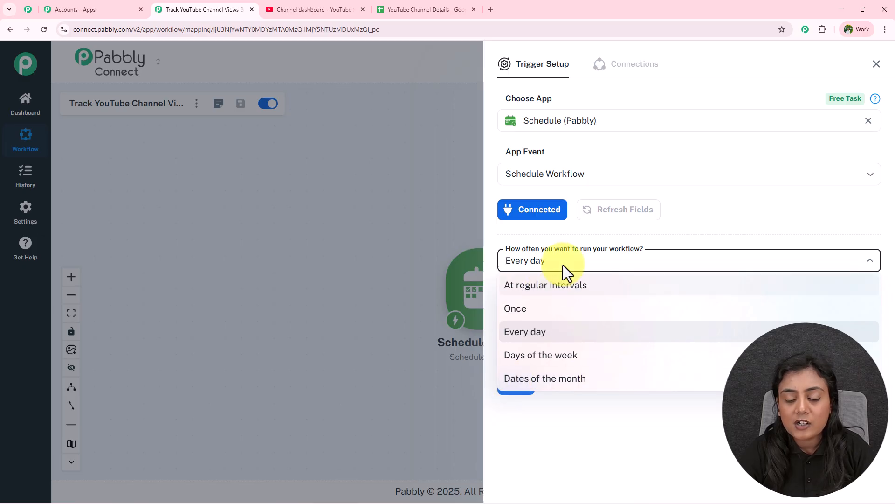
click(578, 239)
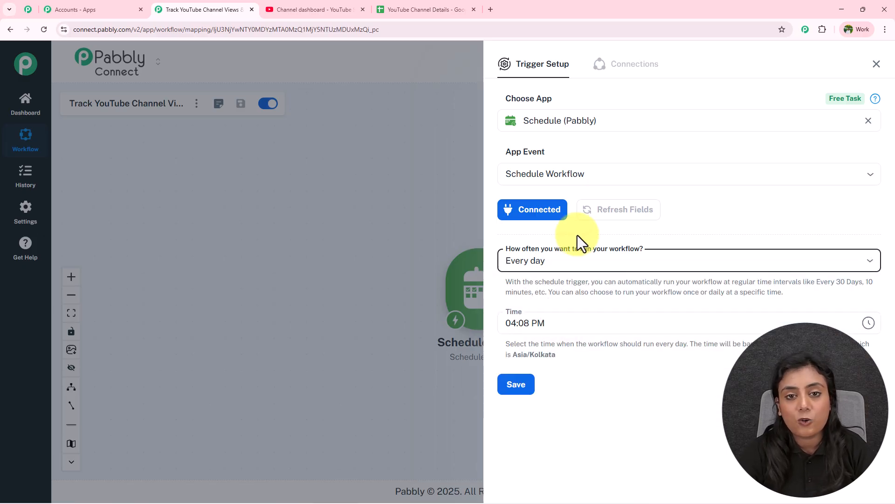
click(571, 323)
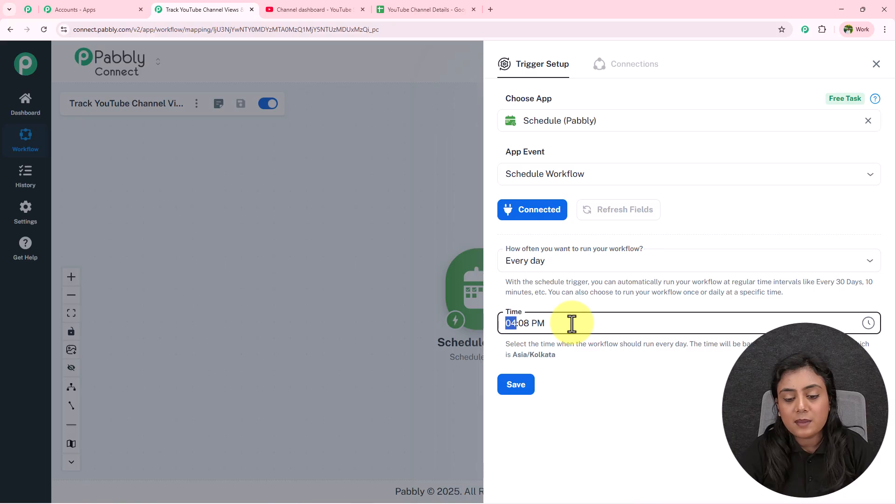
click(868, 323)
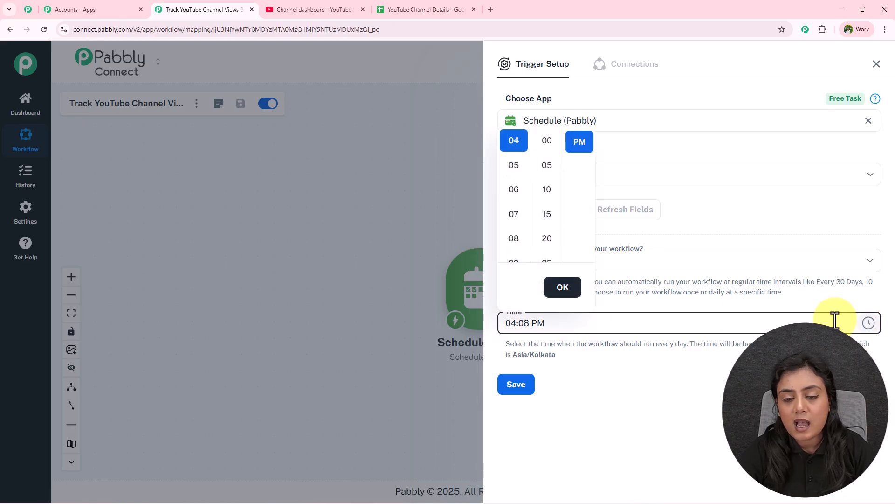
scroll(512, 203, up, 3)
click(515, 141)
click(543, 141)
click(562, 287)
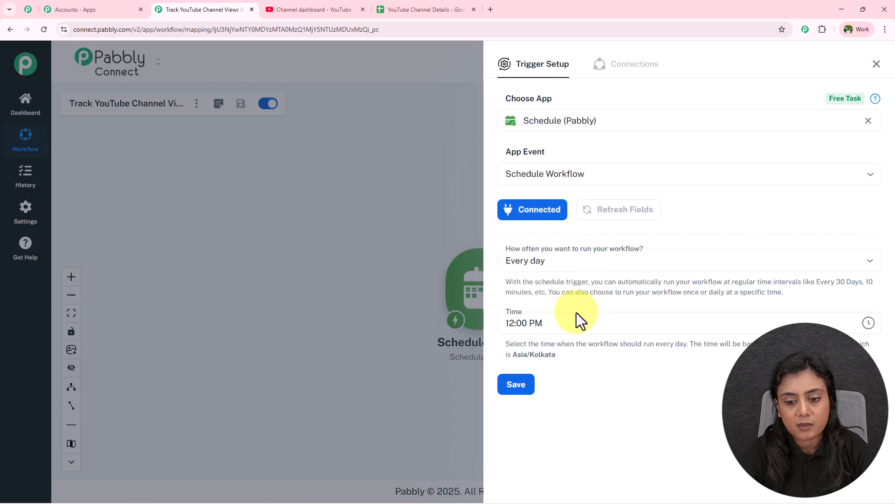
Step: Check the account time zone that the daily schedule uses and save the trigger
drag(513, 356, 575, 353)
click(575, 352)
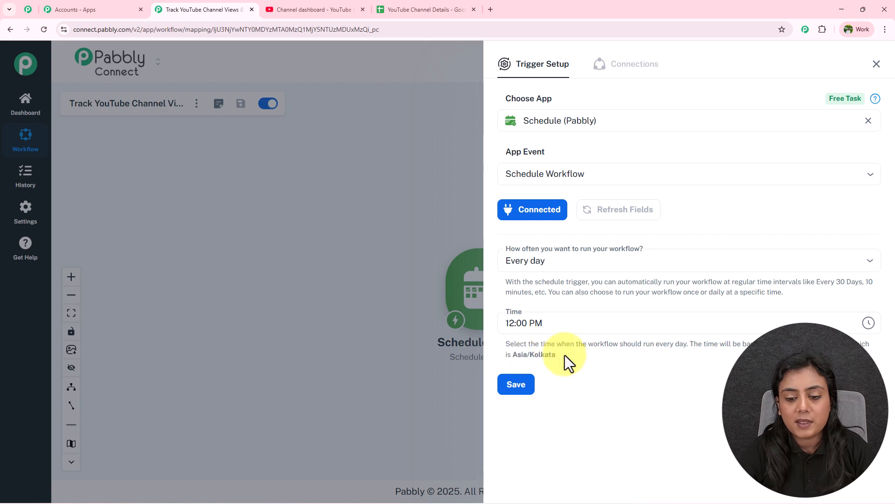
drag(512, 353, 563, 355)
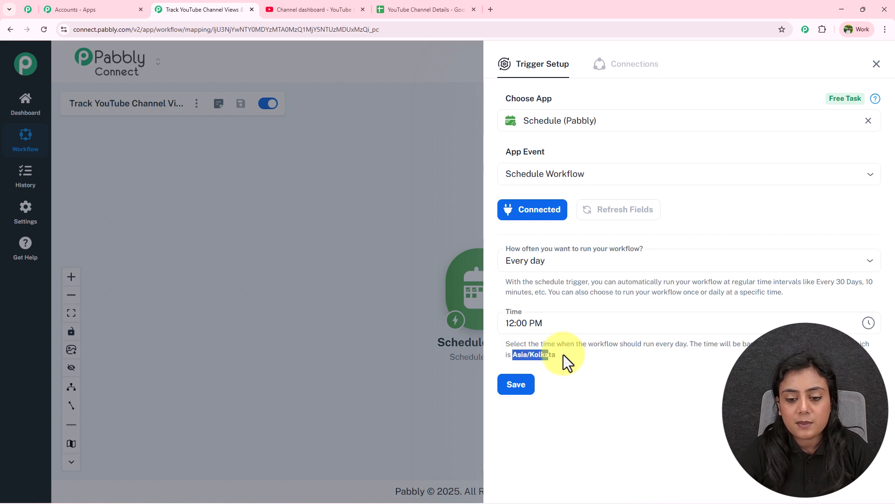
click(605, 354)
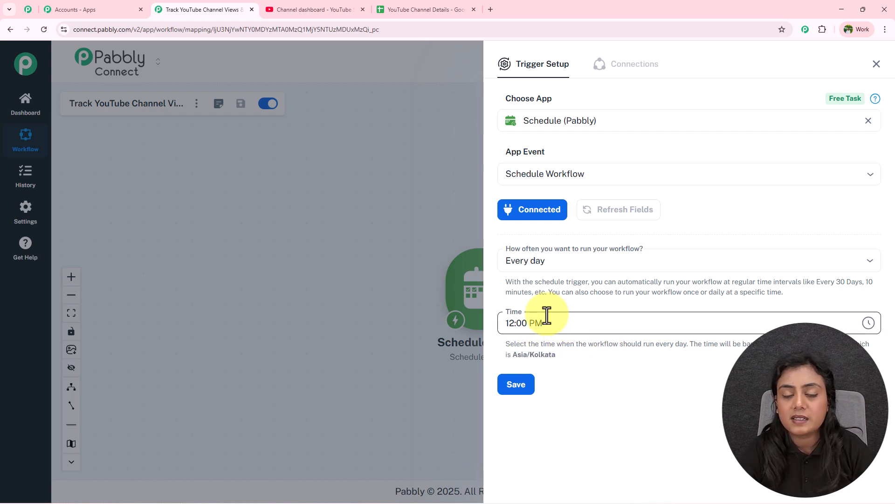
drag(514, 354, 549, 354)
click(560, 306)
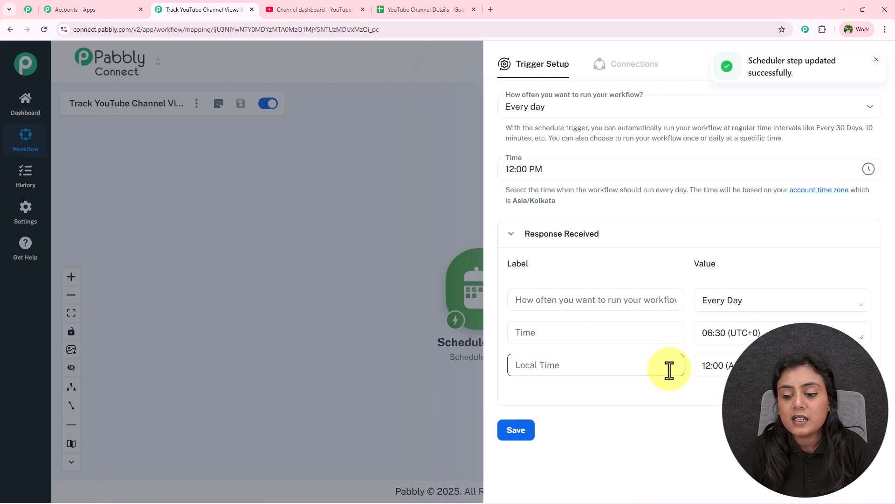
Step: Review the frequency and local time in the saved trigger's response and close the trigger setup
drag(751, 300, 651, 300)
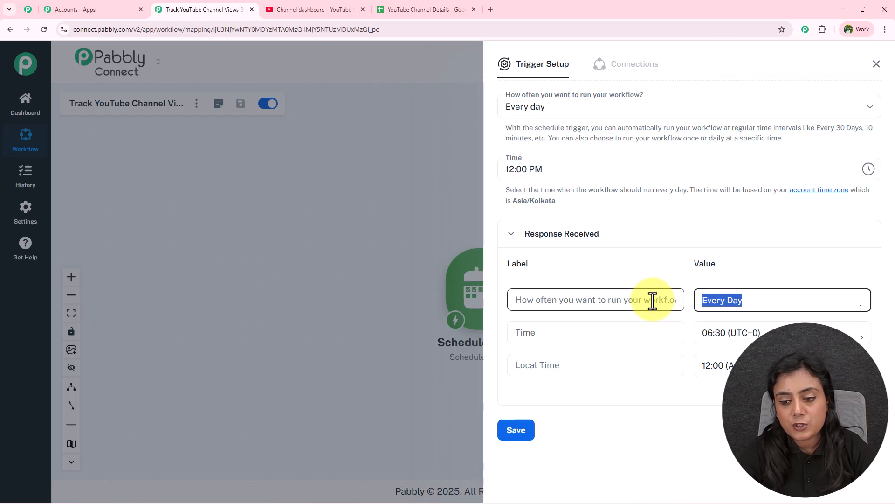
drag(789, 366, 667, 374)
click(678, 393)
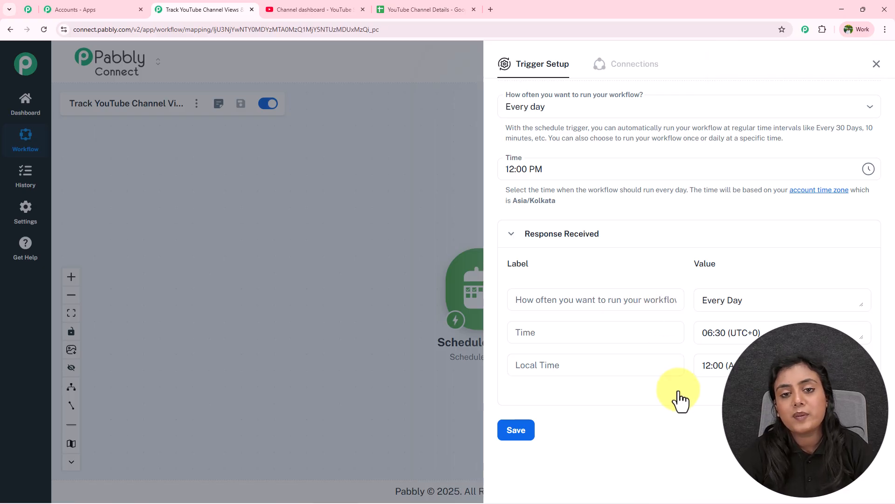
click(875, 65)
drag(490, 293, 233, 257)
scroll(231, 256, up, 3)
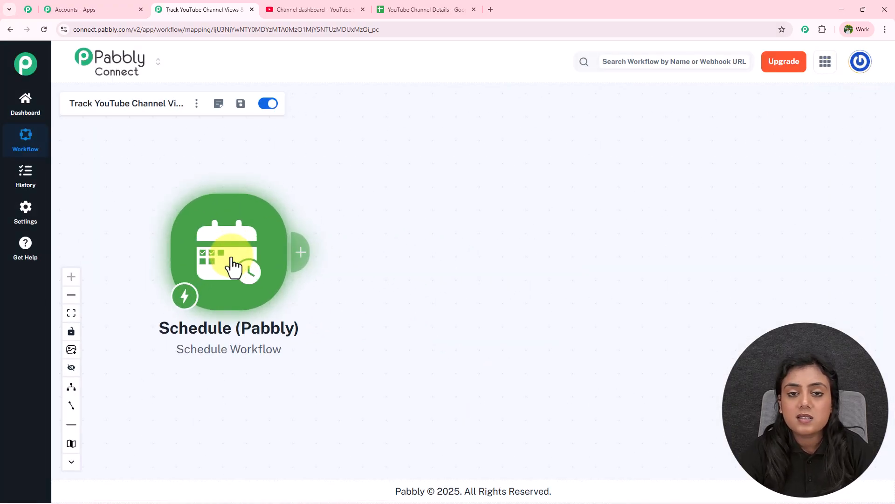
Step: Add YouTube as the action app after the schedule trigger, with the Get Channel Stats event
click(304, 9)
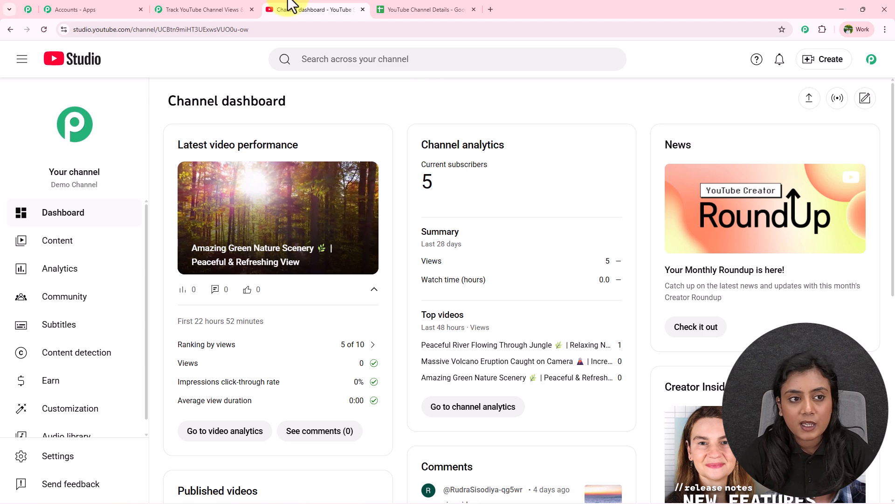
click(161, 6)
click(299, 260)
text(Youtube)
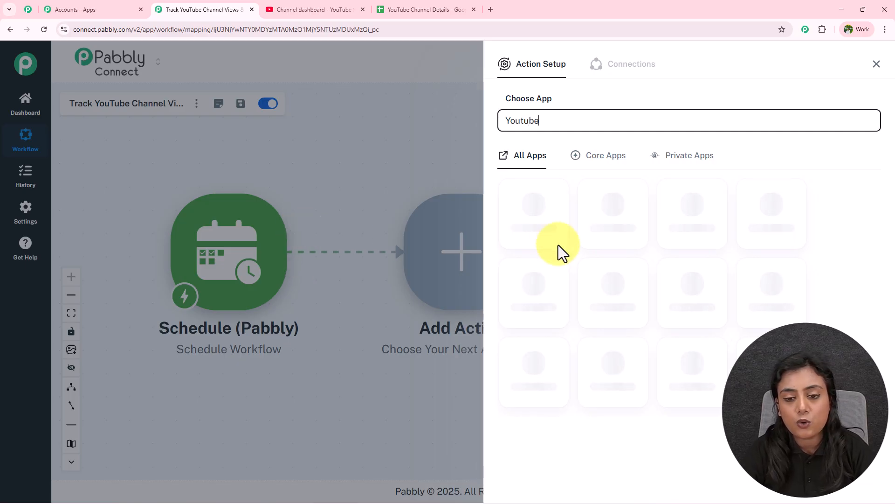
click(550, 227)
click(569, 176)
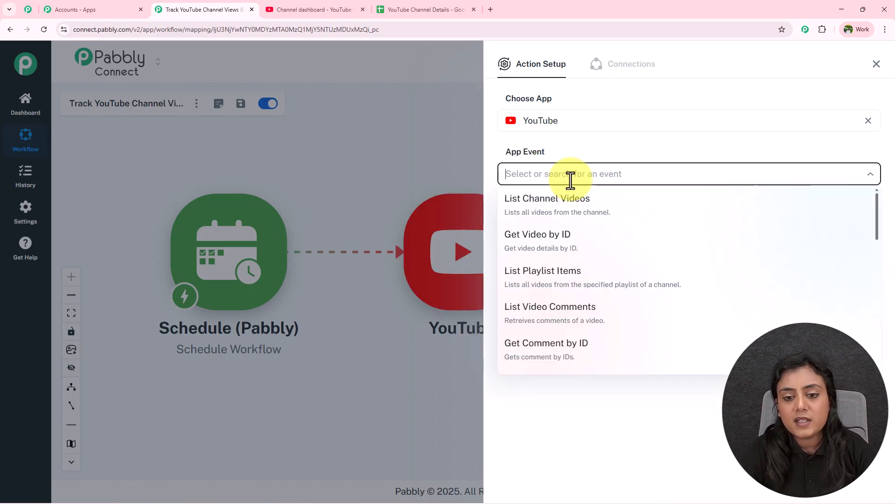
scroll(596, 280, down, 6)
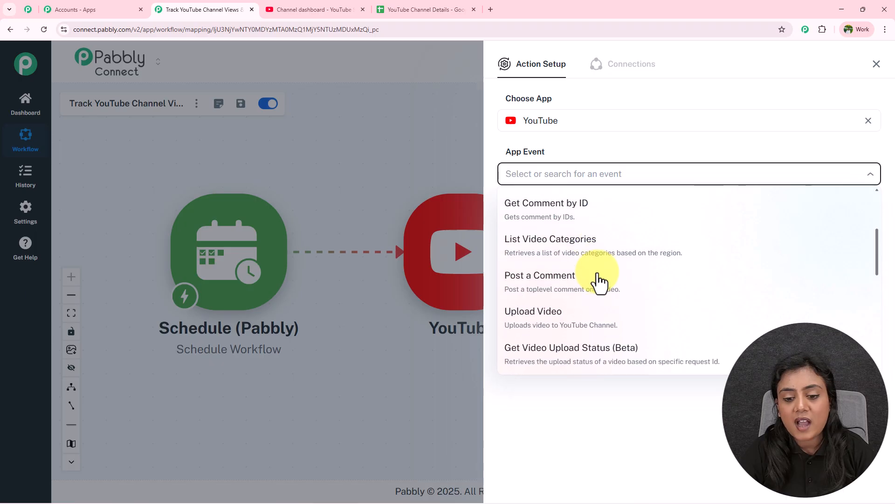
scroll(599, 282, down, 3)
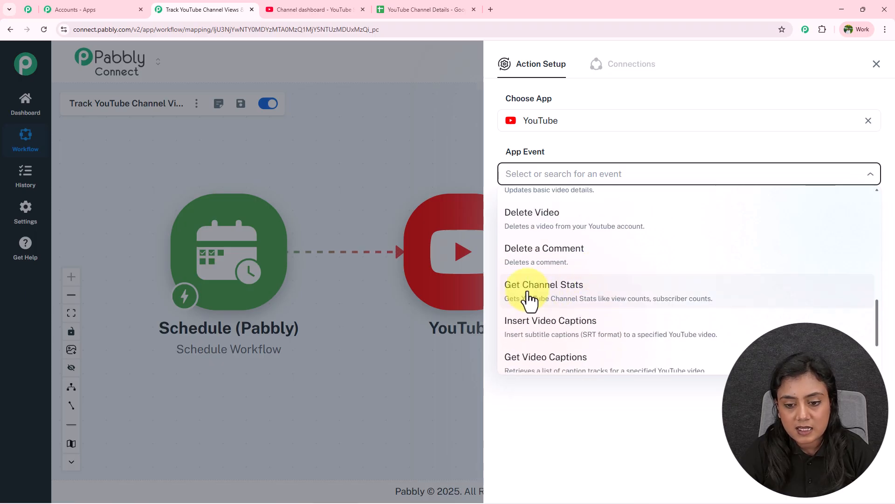
click(574, 299)
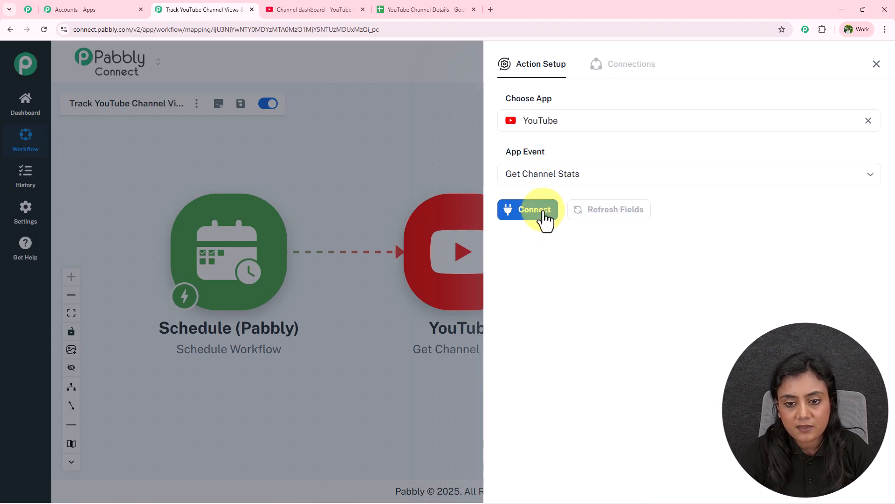
Step: Connect YouTube through a new connection by signing in with the channel's Google account and granting access
click(542, 217)
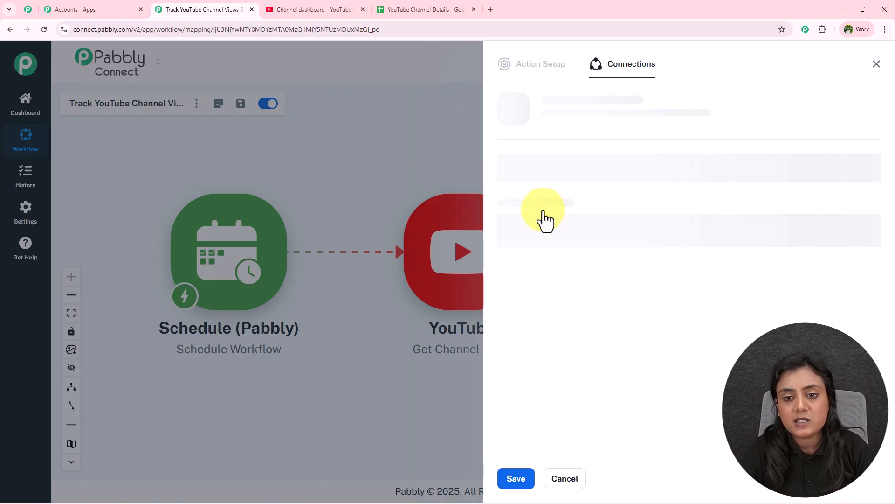
click(574, 195)
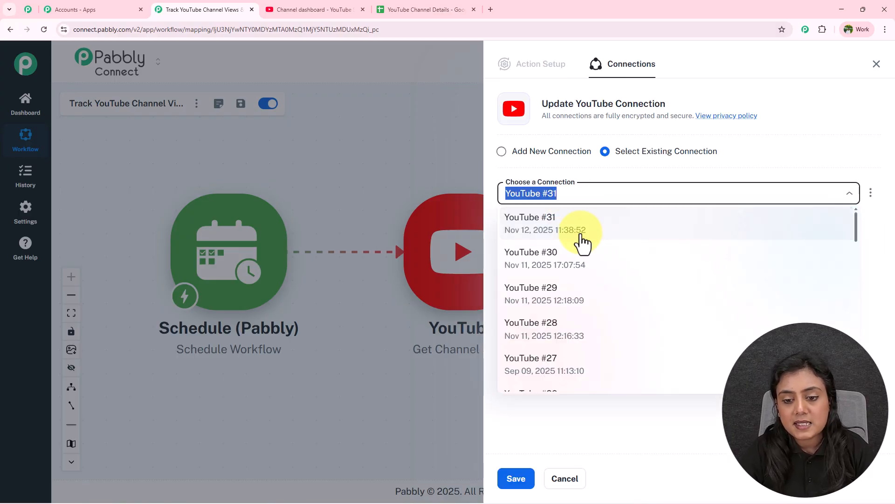
click(594, 170)
click(502, 152)
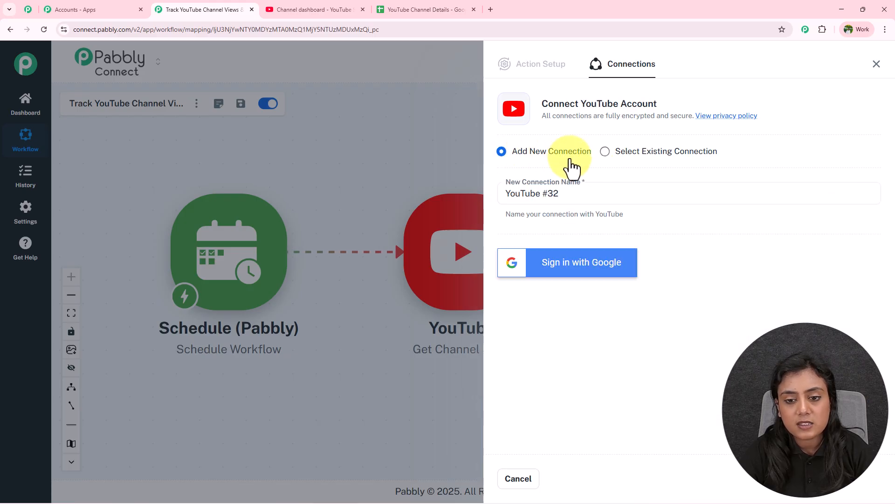
click(609, 270)
drag(53, 126, 200, 126)
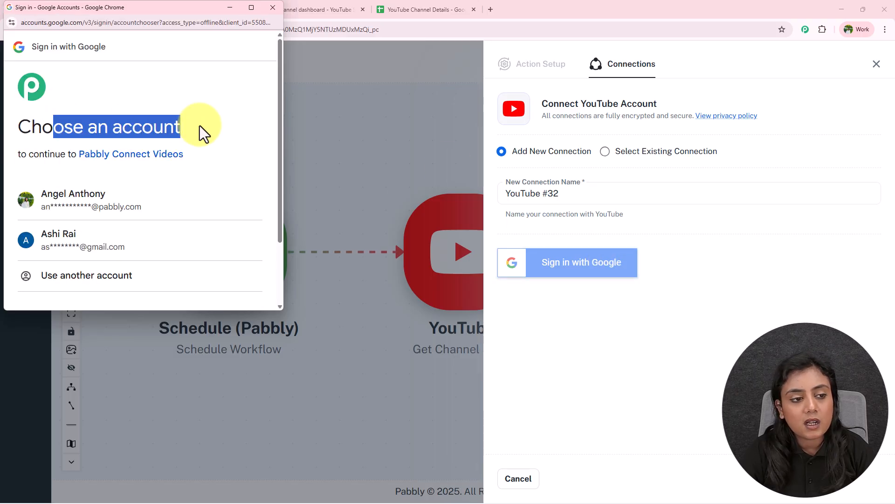
click(167, 86)
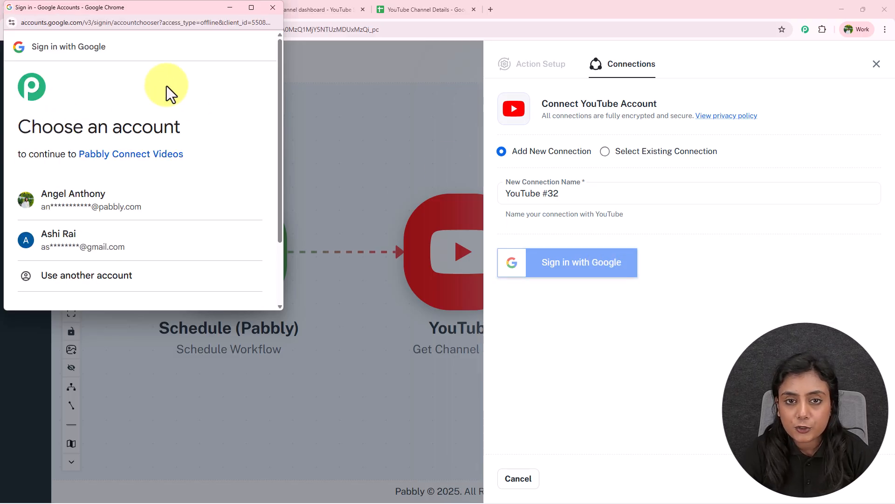
click(121, 240)
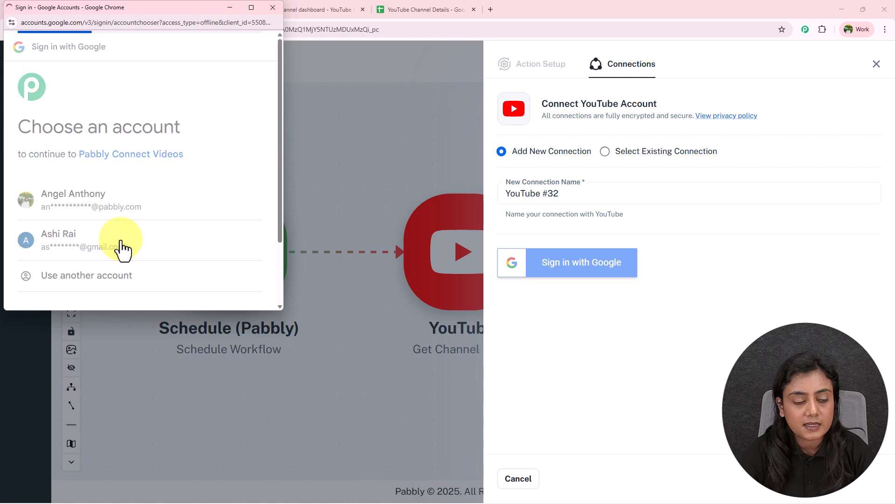
scroll(120, 240, down, 4)
click(225, 251)
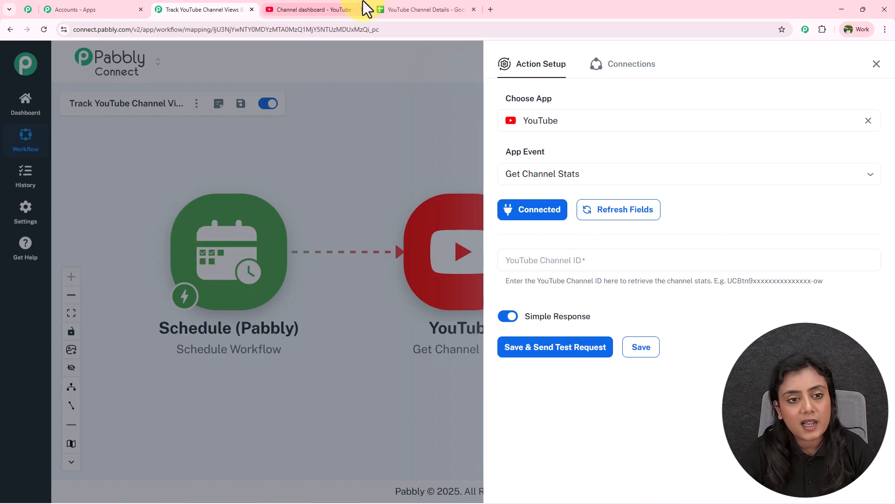
Step: Switch to YouTube Studio and copy the Demo Channel's ID from the end of its dashboard address
click(347, 10)
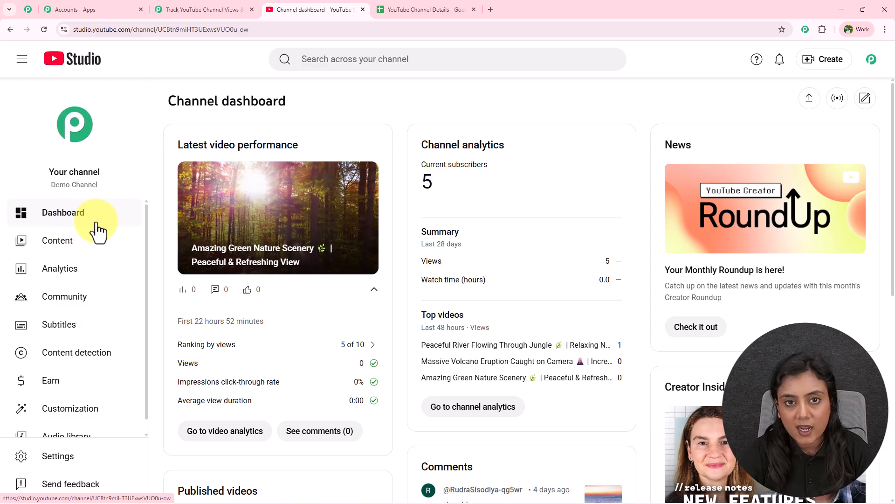
click(869, 60)
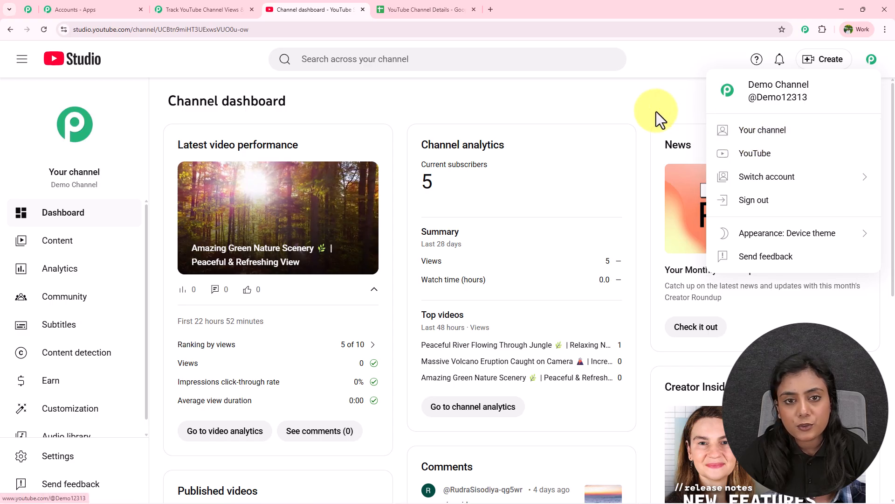
click(625, 111)
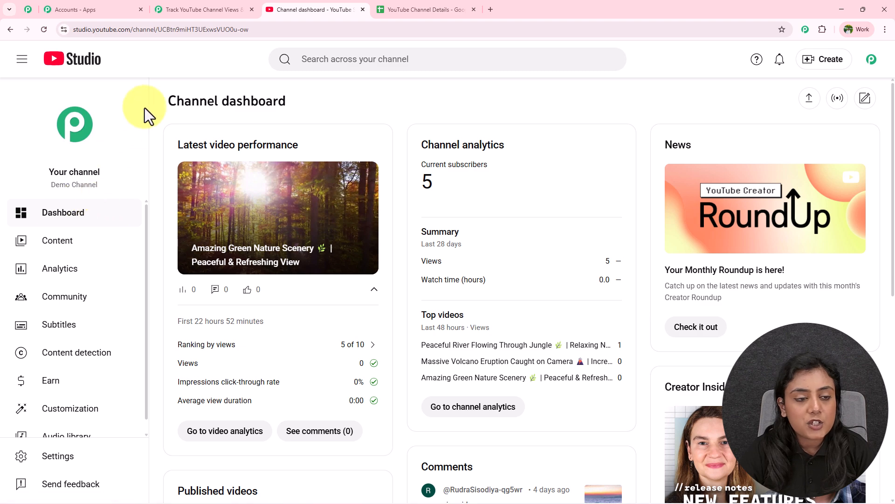
click(161, 31)
click(152, 31)
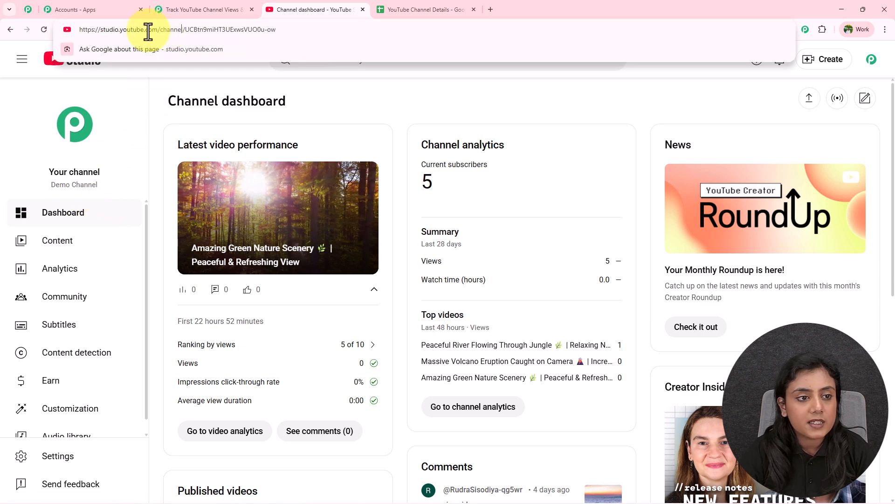
drag(185, 31, 271, 31)
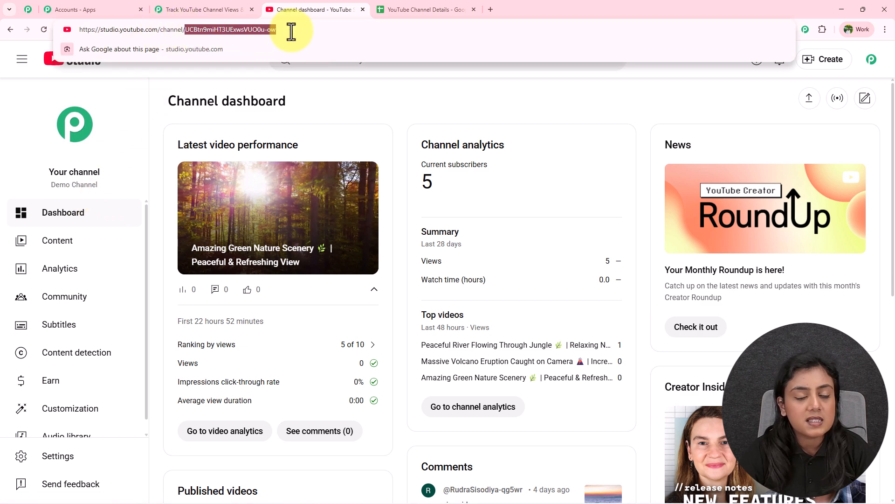
Step: Paste the copied channel ID as the YouTube Channel ID in Pabbly Connect, save the action and send a test request
click(185, 6)
click(565, 257)
click(581, 242)
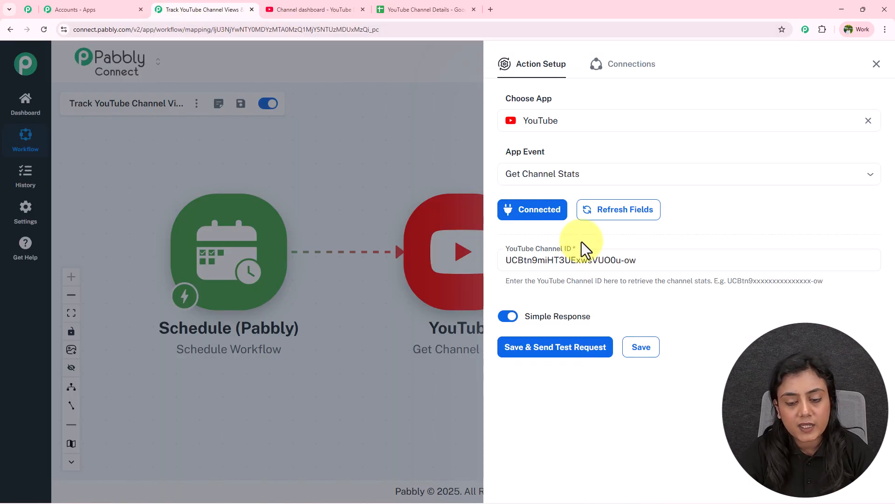
drag(646, 261, 507, 255)
click(575, 238)
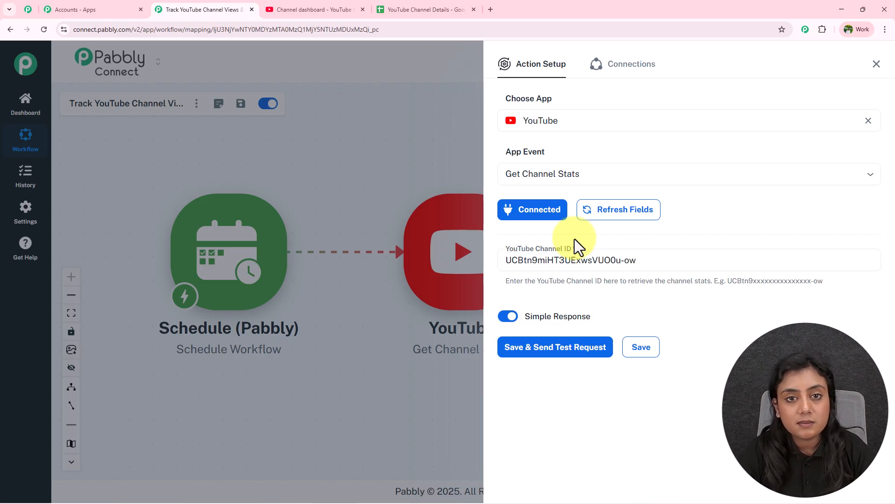
click(559, 349)
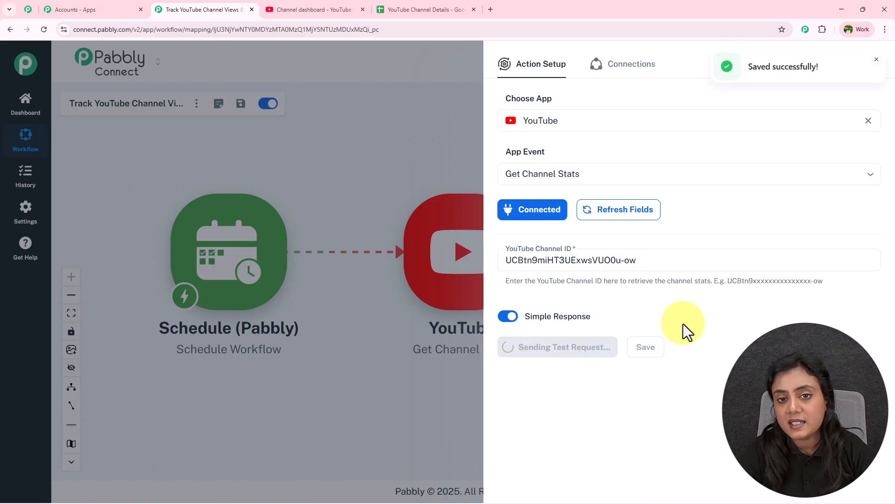
Step: Examine the video count, subscriber count and view count statistics in the response received from the YouTube test request
scroll(725, 308, down, 5)
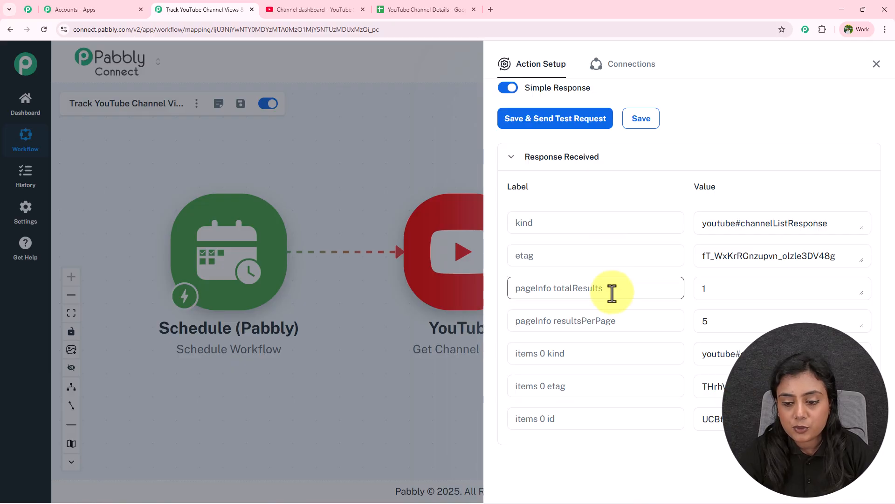
scroll(610, 290, down, 12)
scroll(613, 295, down, 1)
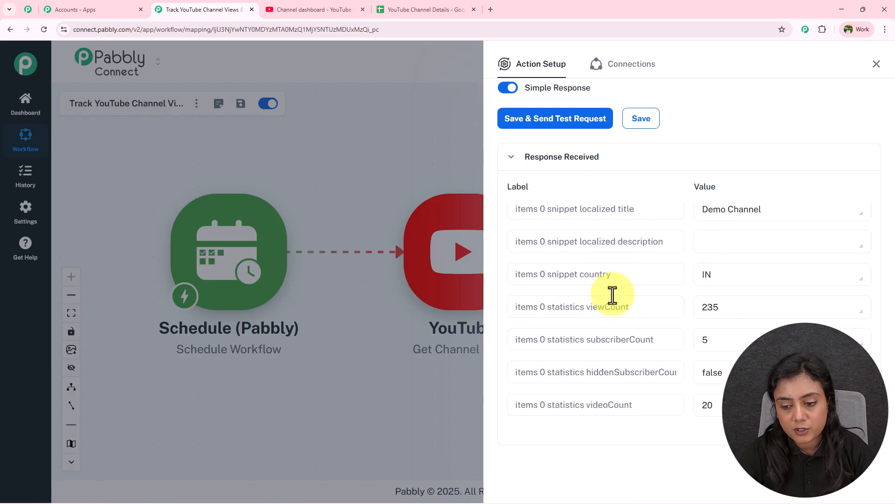
drag(586, 406, 651, 410)
drag(729, 406, 676, 409)
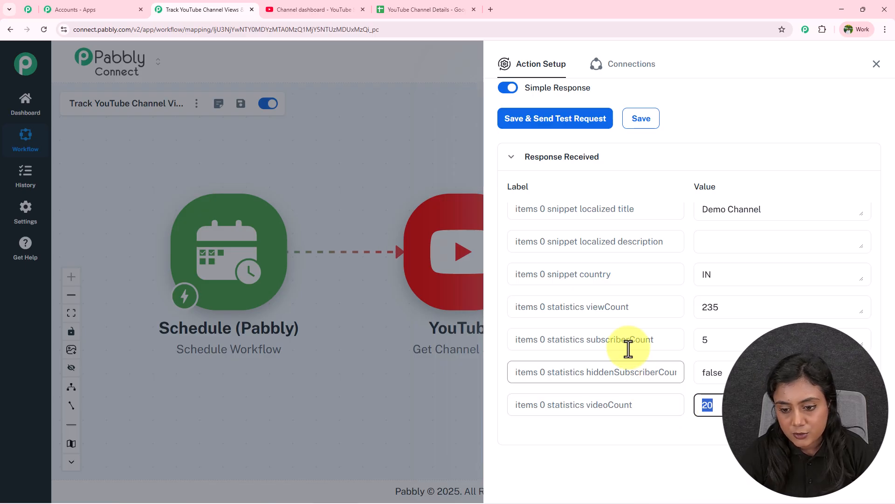
drag(585, 340, 652, 344)
drag(717, 342, 663, 331)
click(583, 307)
drag(583, 307, 637, 309)
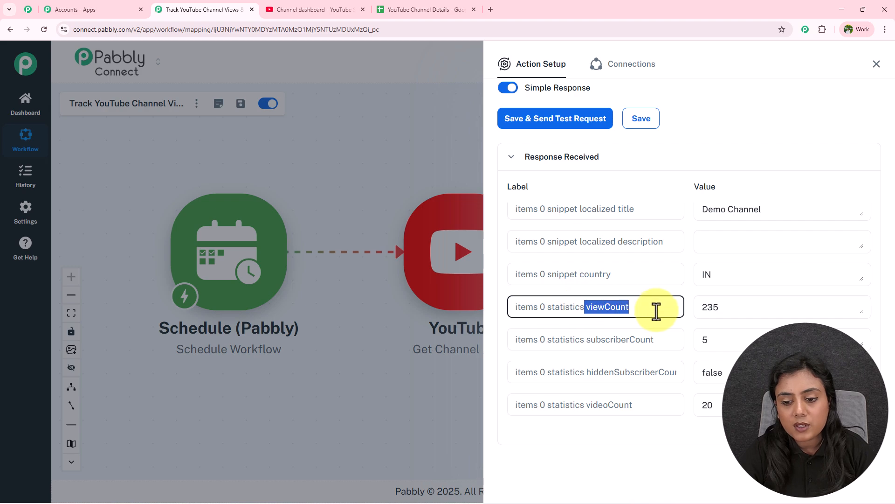
drag(707, 307, 738, 312)
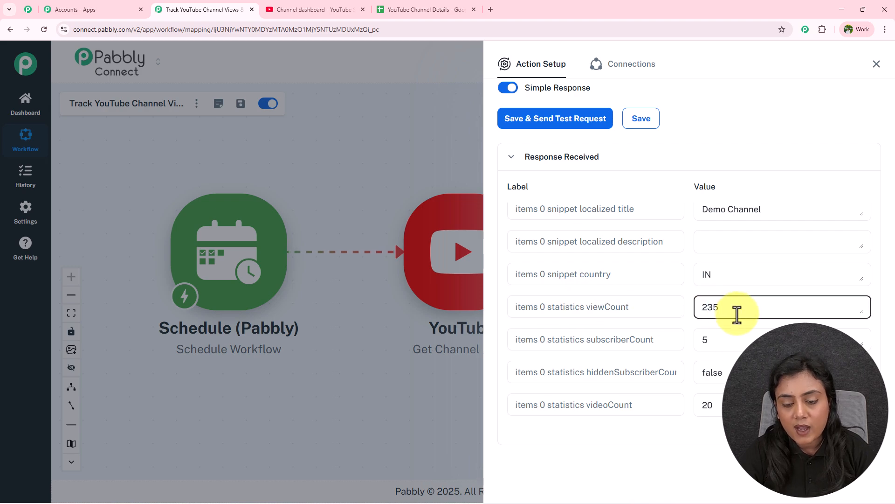
Step: Check the channel title and custom URL in the YouTube response, and close the action's setup
drag(580, 274, 770, 302)
scroll(711, 279, up, 2)
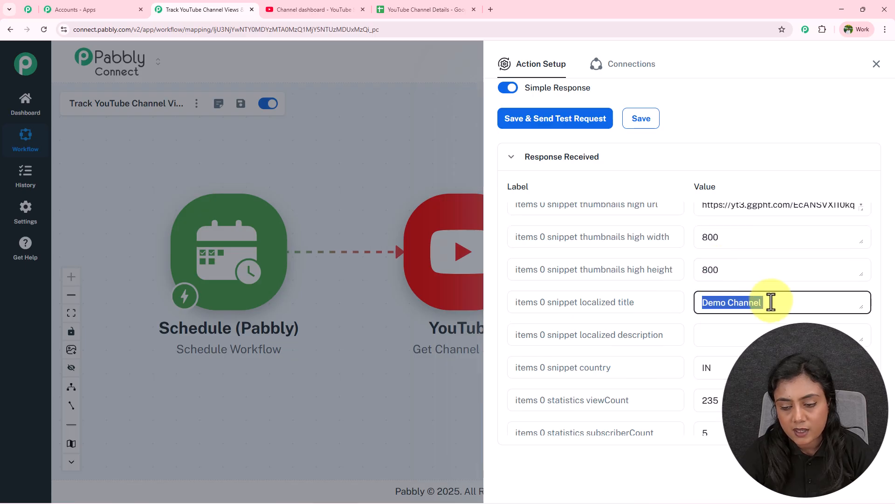
scroll(750, 280, up, 6)
scroll(751, 284, up, 2)
scroll(750, 281, up, 1)
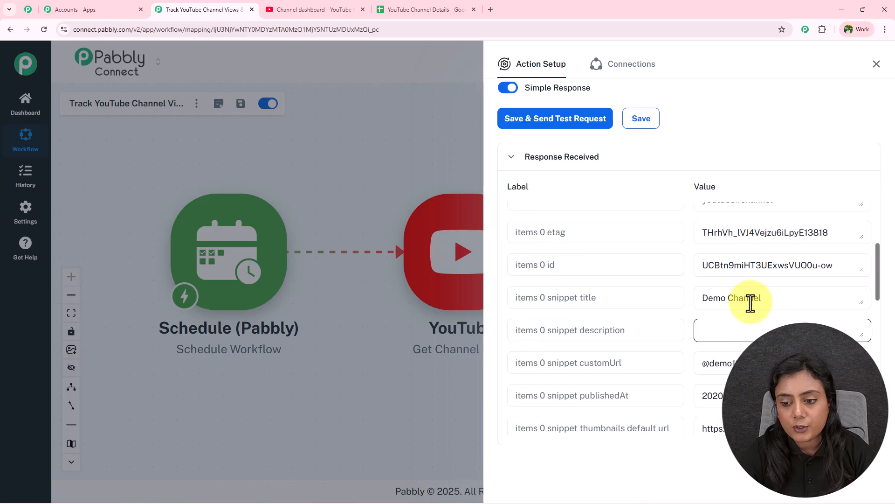
drag(764, 364, 698, 365)
drag(783, 298, 686, 314)
scroll(684, 304, up, 2)
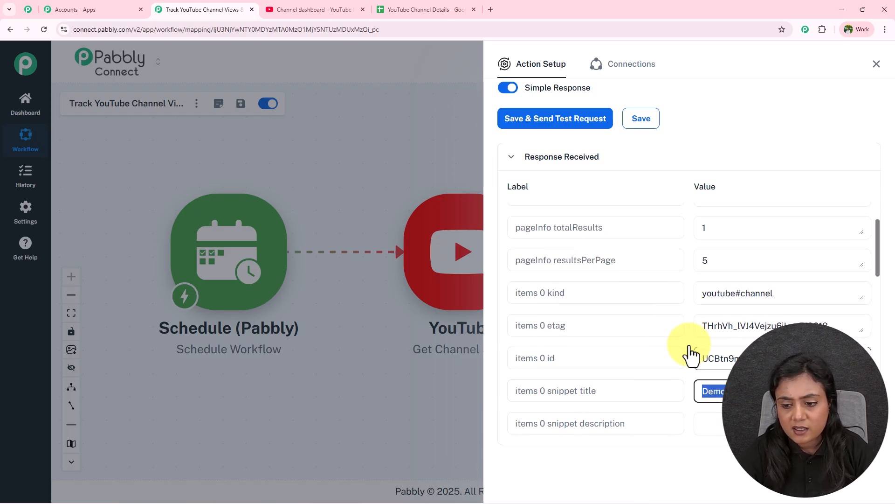
scroll(708, 326, up, 2)
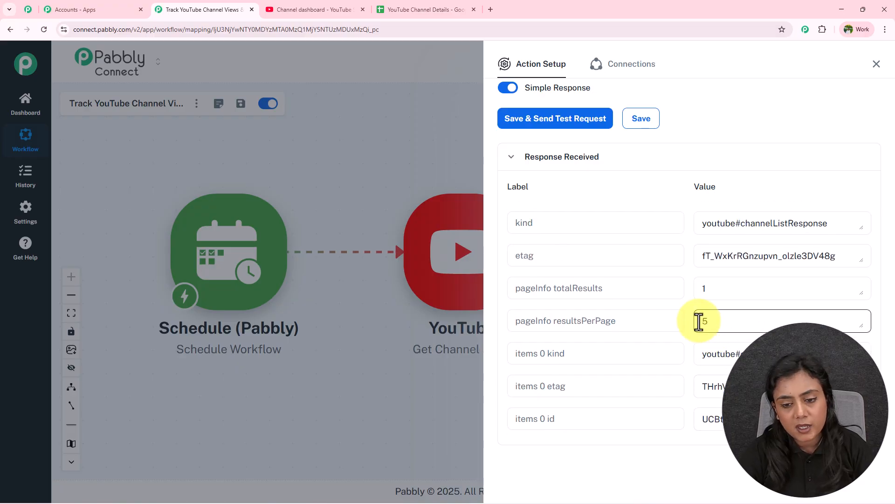
click(878, 65)
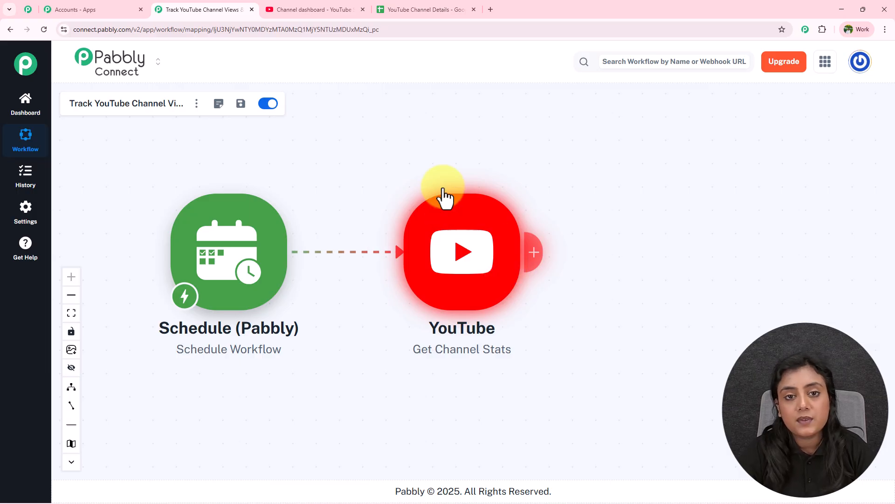
Step: Check the YouTube Channel Details sheet and add Google Sheets as the action after YouTube, with the Add New Row event
click(412, 8)
drag(93, 190, 430, 194)
click(209, 8)
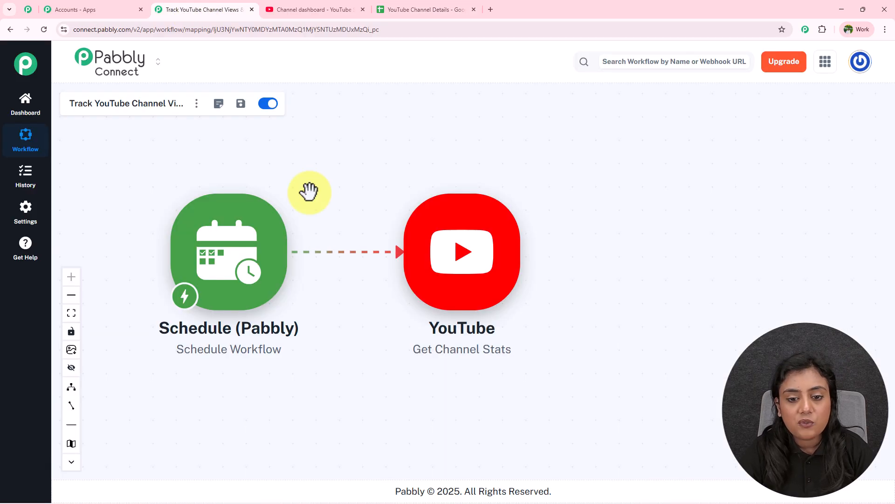
click(532, 265)
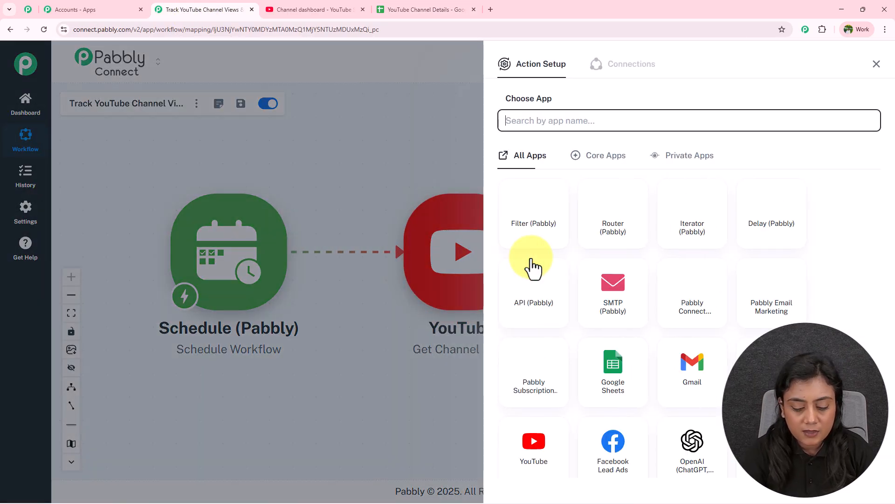
click(640, 394)
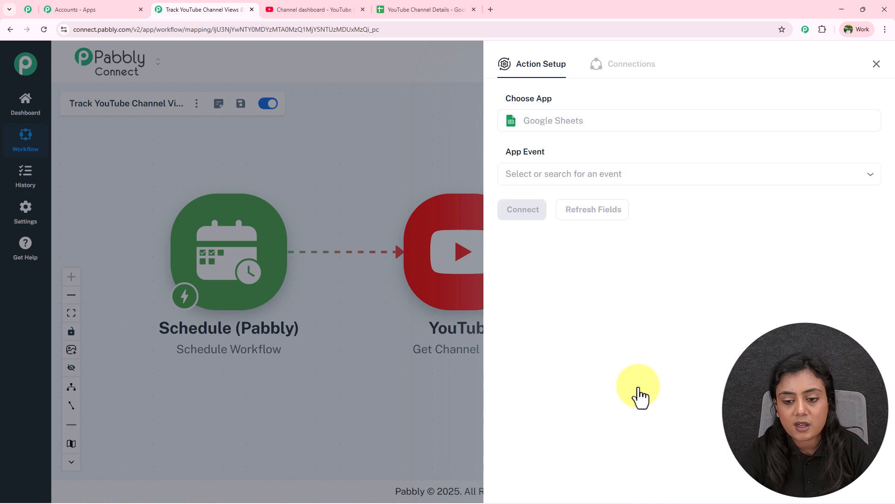
click(542, 174)
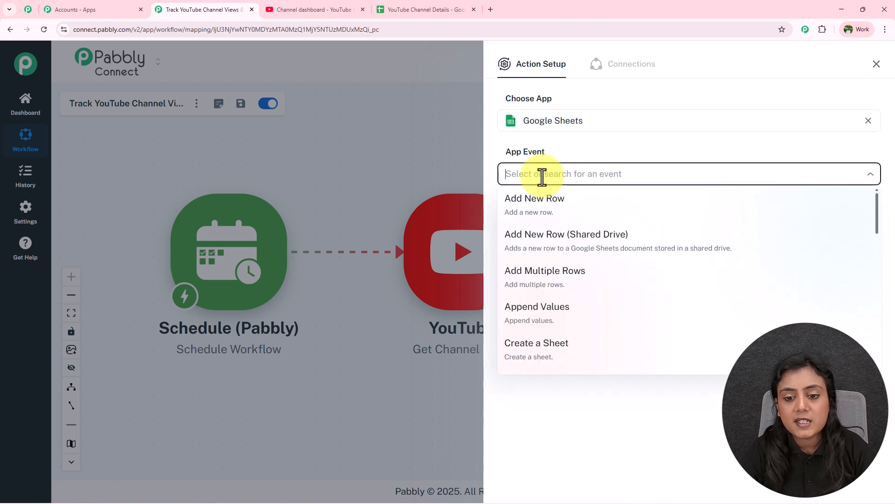
click(548, 214)
Step: Connect Google Sheets through a new connection by signing in with the work Google account and granting access
click(528, 214)
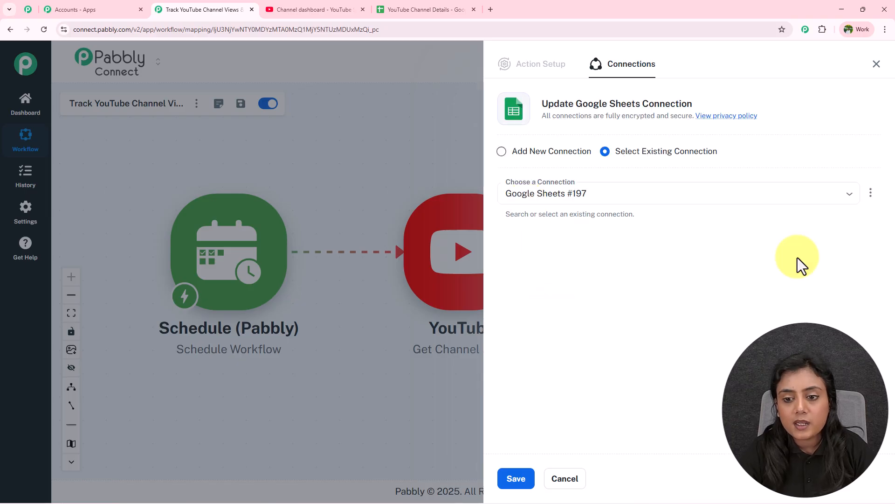
click(650, 195)
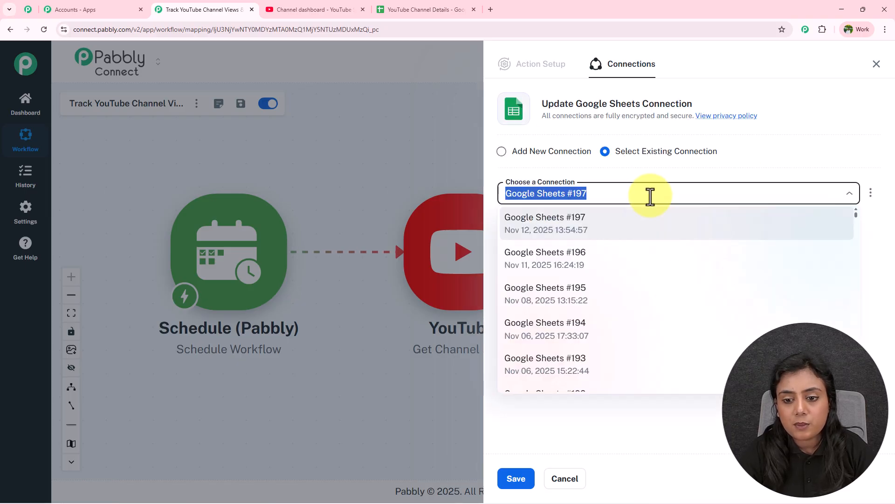
click(625, 416)
click(504, 153)
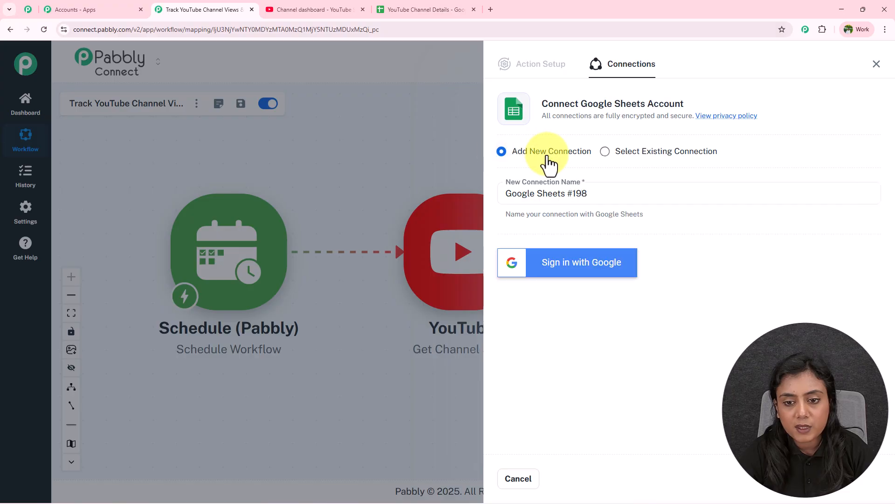
click(598, 277)
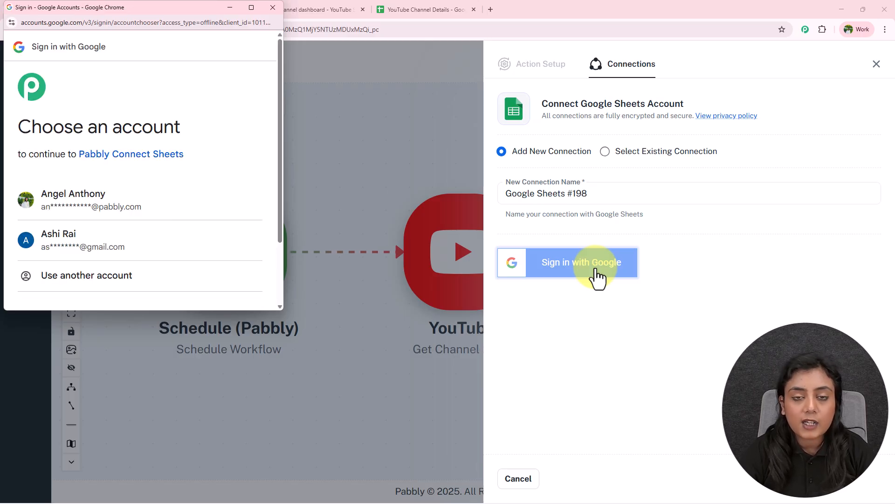
click(138, 201)
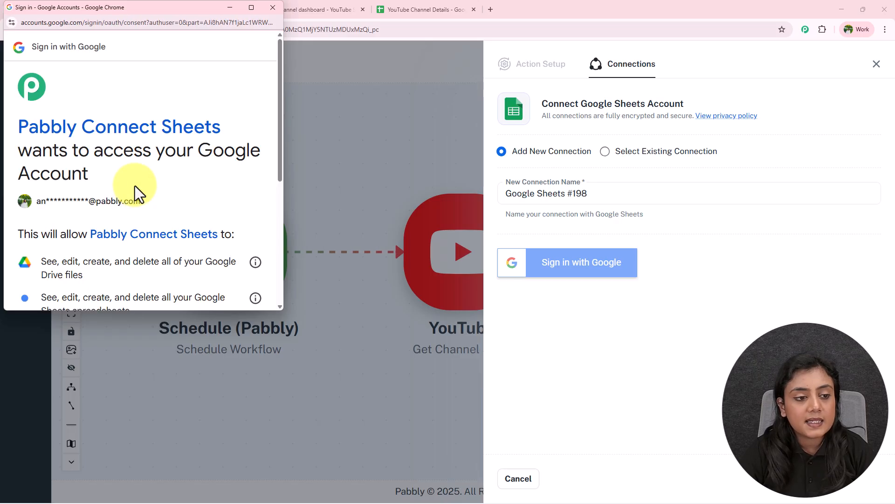
drag(102, 150, 189, 152)
click(192, 192)
scroll(192, 191, down, 5)
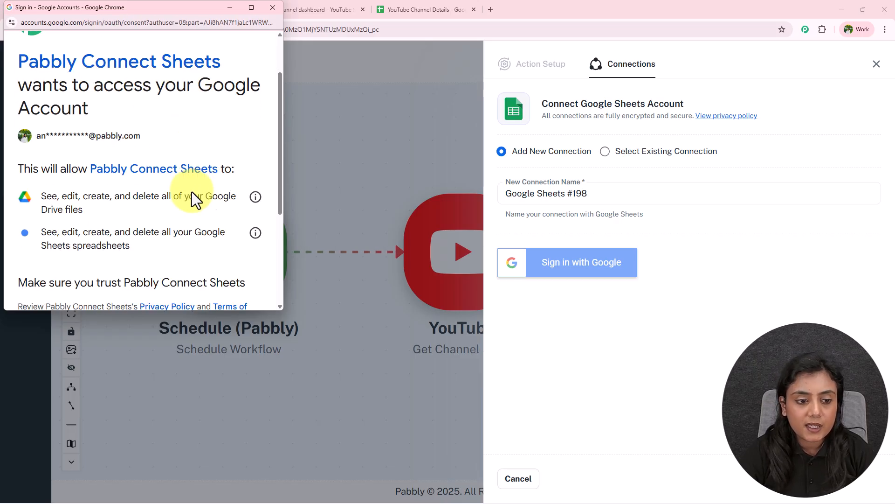
click(198, 244)
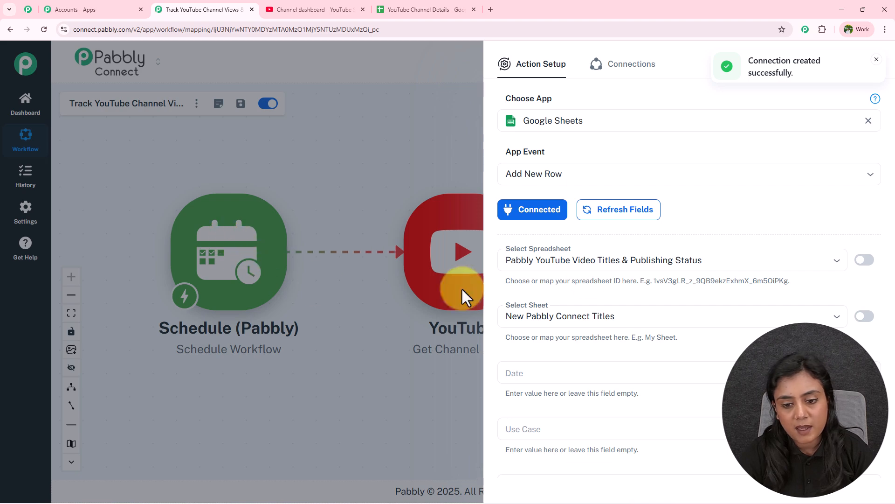
Step: Set the Google Sheets action to use the YouTube Channel Details spreadsheet, checking its name and sheet against the open document
click(403, 6)
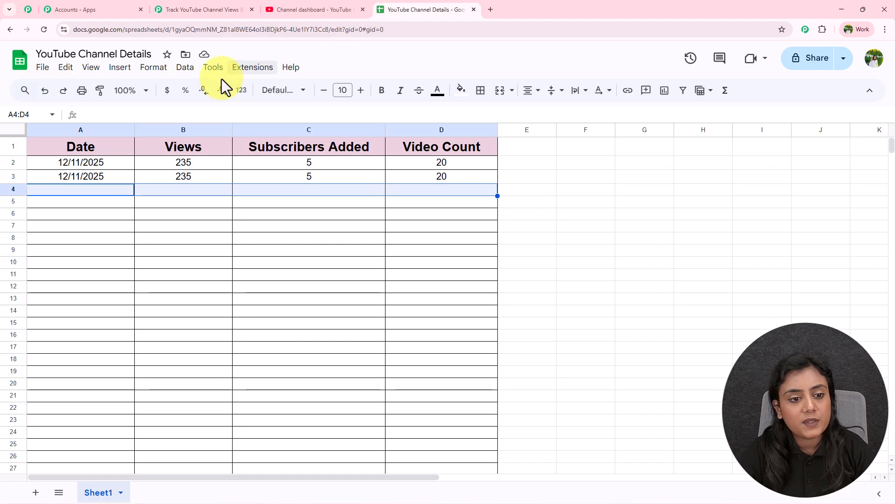
click(210, 9)
click(688, 262)
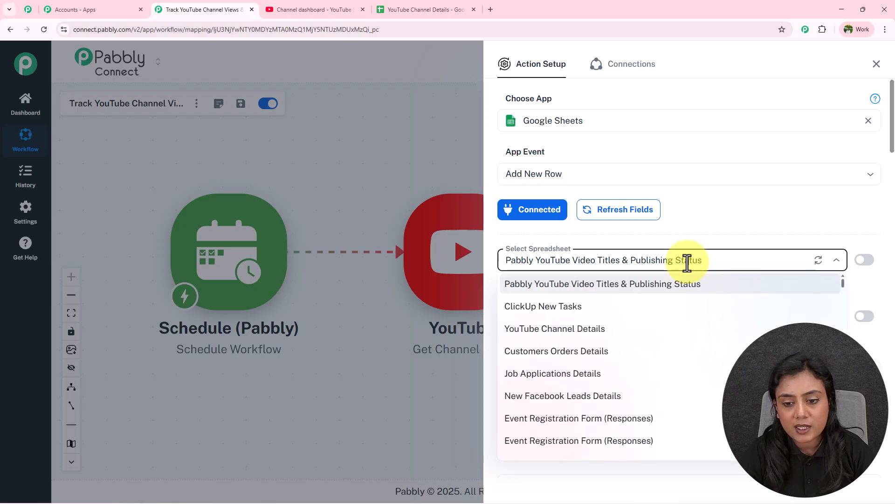
click(655, 332)
click(376, 9)
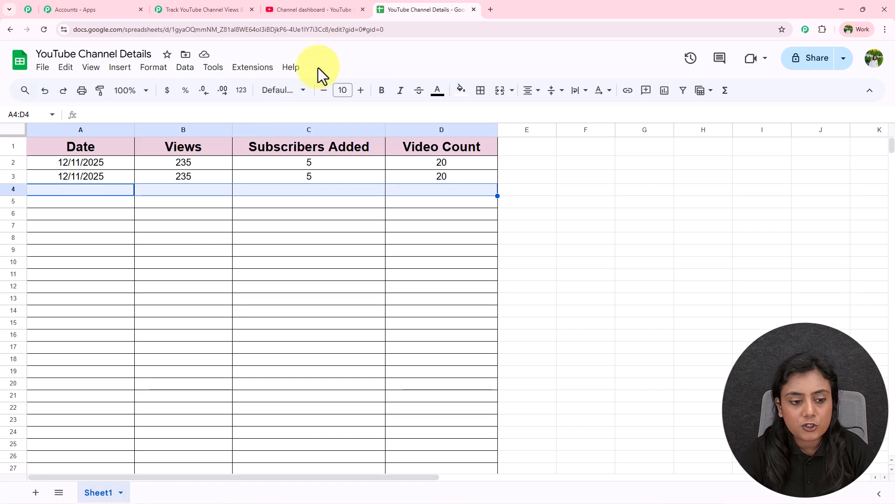
click(200, 9)
scroll(723, 320, down, 4)
click(517, 188)
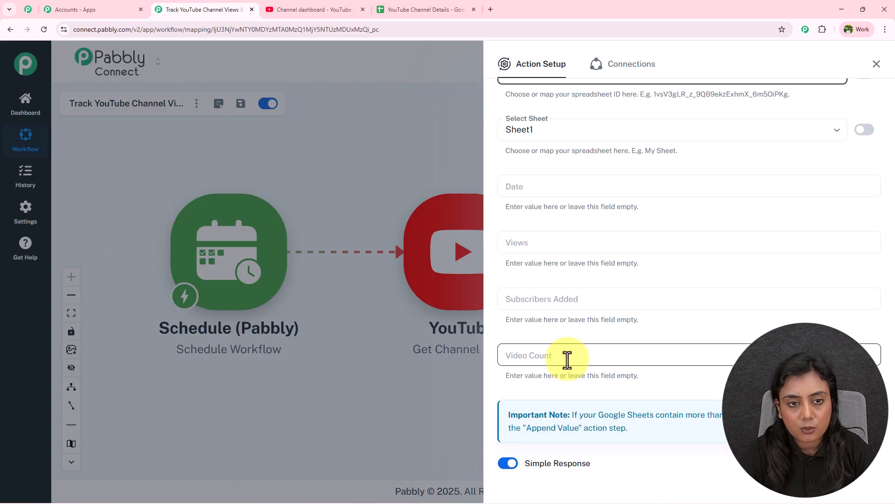
Step: Compare the spreadsheet's column headers with the action's row fields and check which previous steps can supply the Date field
click(417, 8)
drag(88, 152, 417, 150)
click(412, 233)
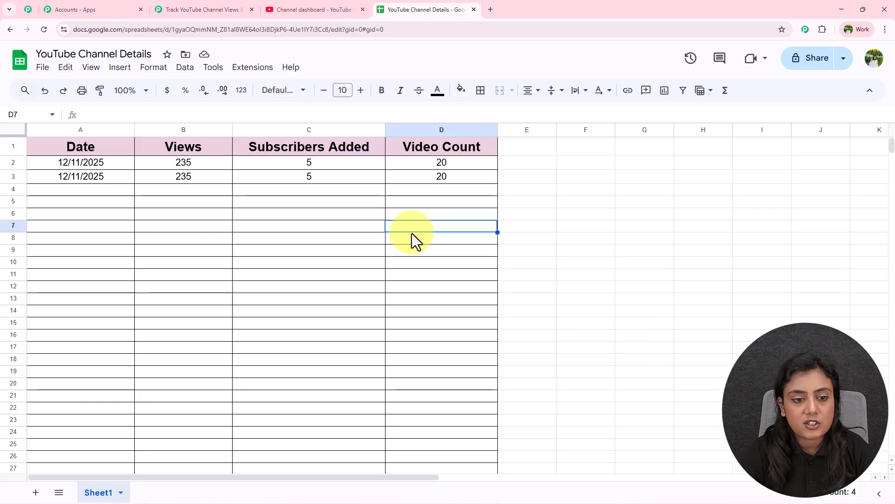
drag(111, 145, 448, 143)
click(222, 6)
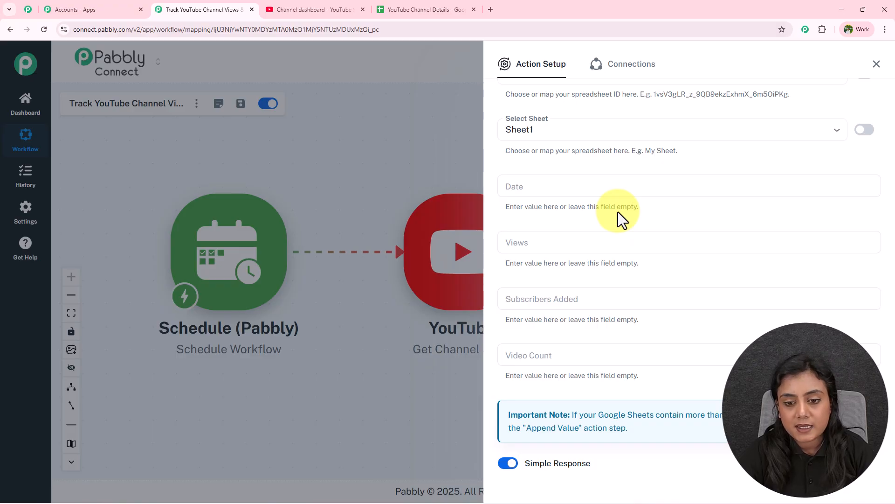
click(553, 181)
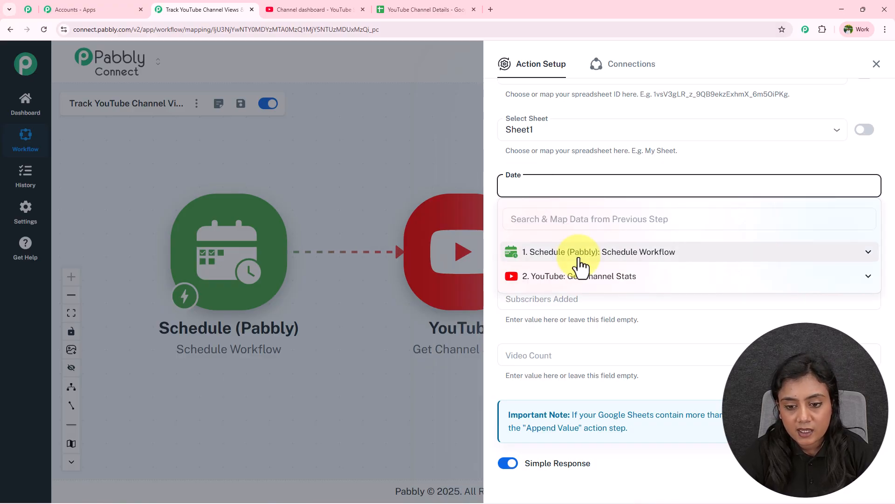
click(554, 166)
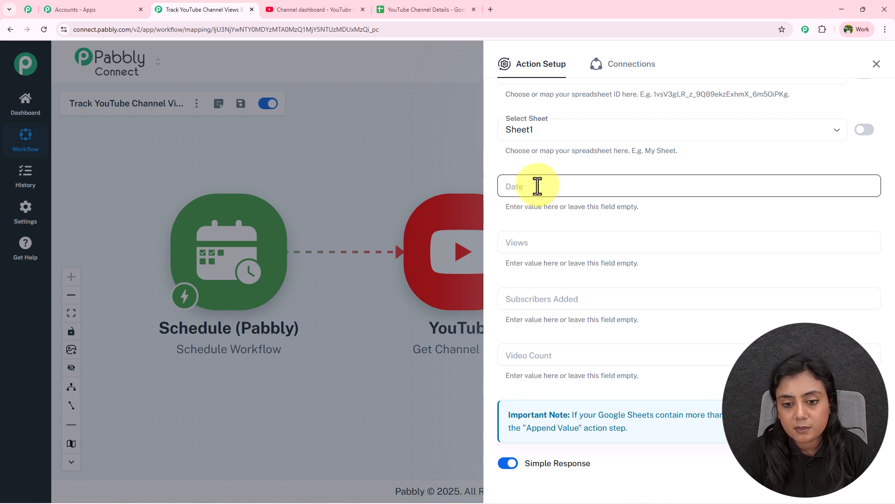
Step: Save the Google Sheets action with its row fields left empty and close its setup
scroll(634, 382, down, 2)
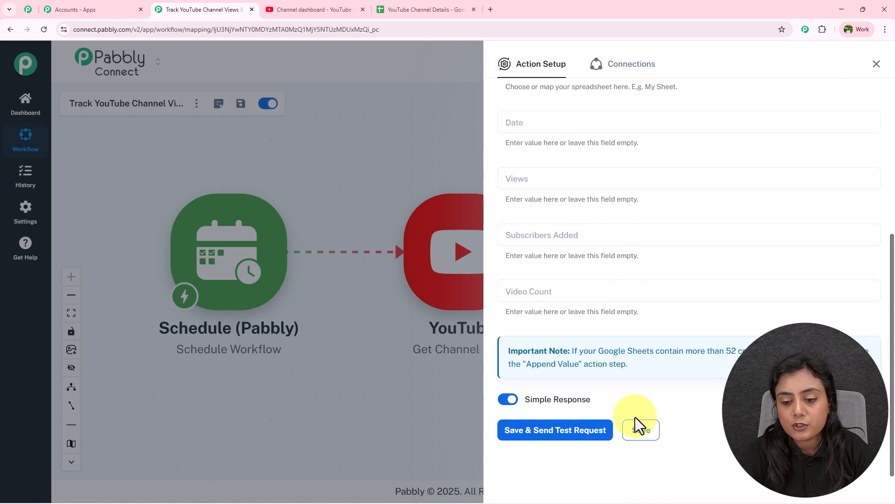
click(640, 433)
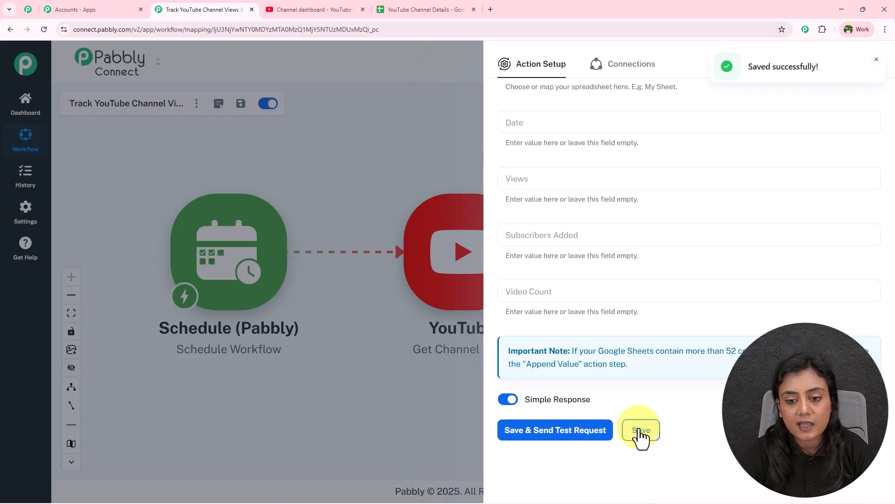
click(876, 59)
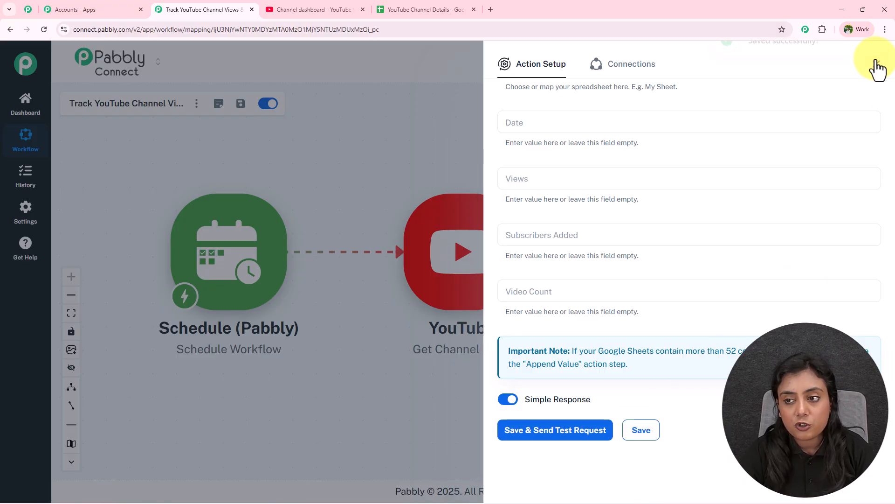
click(876, 68)
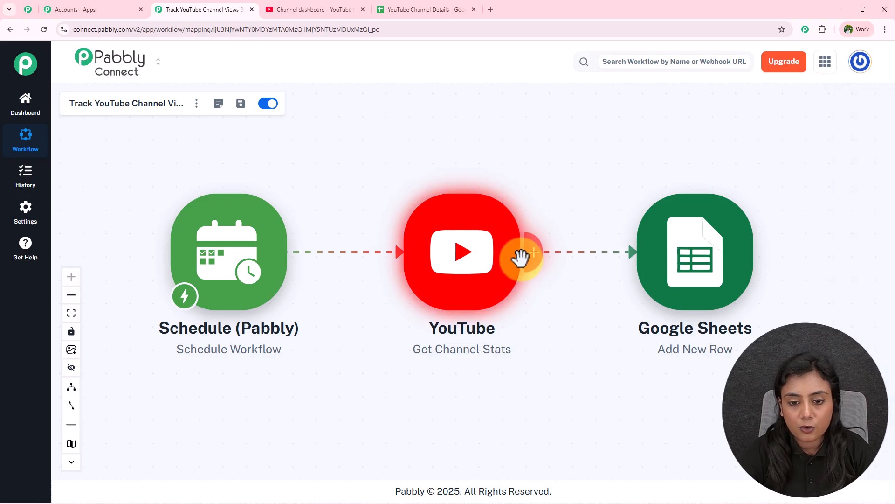
Step: Add a DateTime Formatter (Pabbly) action after the YouTube step with the Current Date event and connect it
click(533, 264)
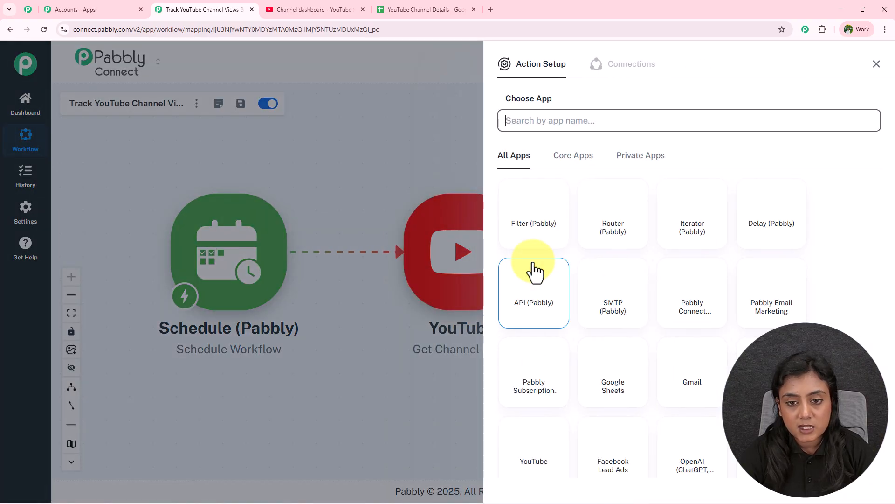
text(dATE)
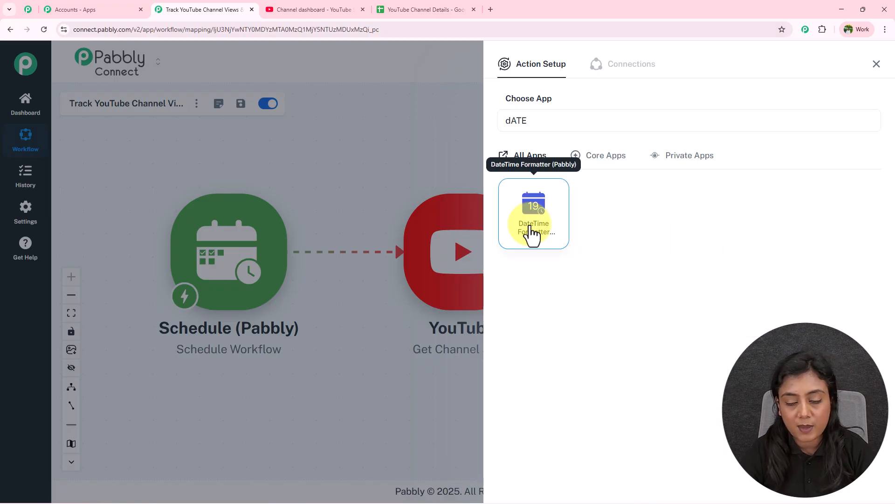
click(532, 233)
click(559, 174)
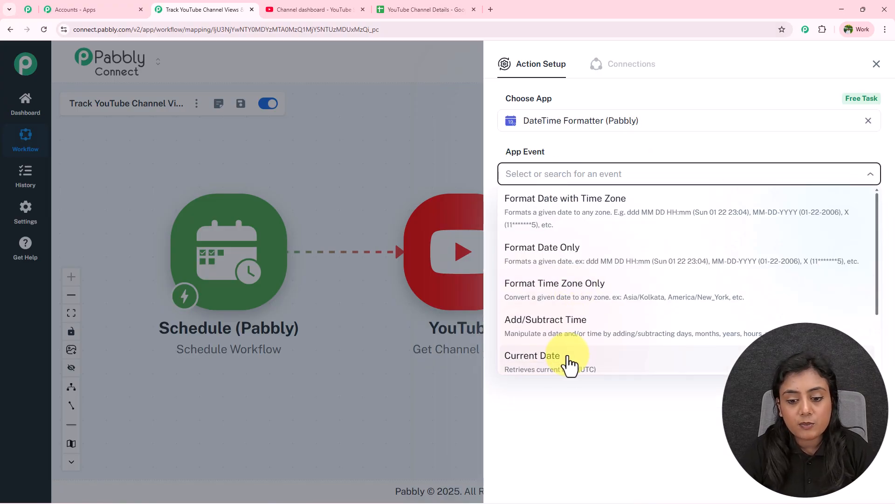
click(568, 360)
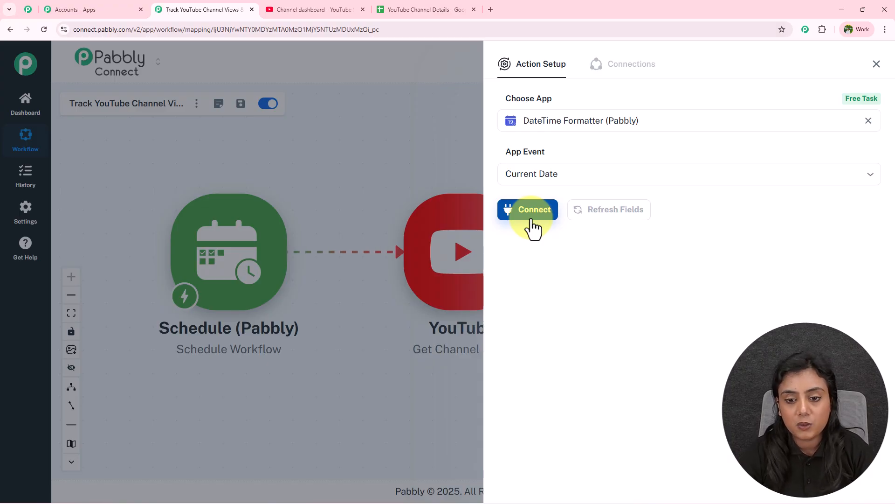
click(532, 220)
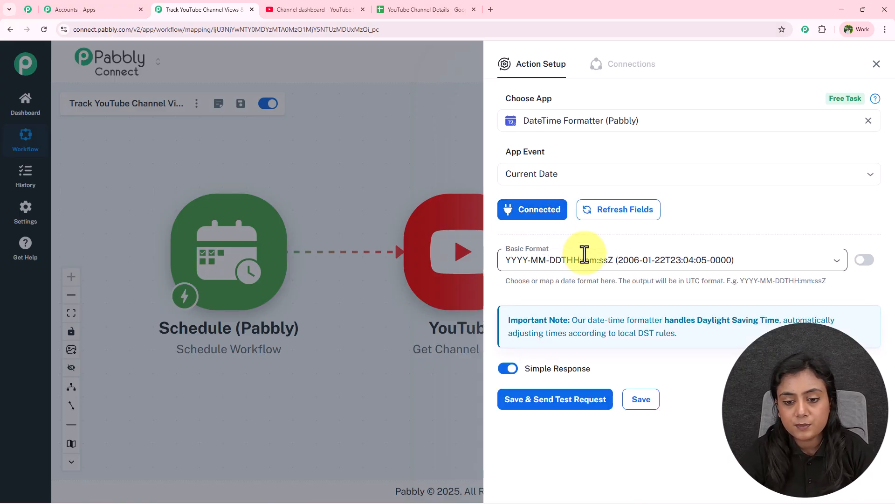
Step: Set the current date's format to DD/MM/YYYY, save with a test request, check the returned result and close the setup
click(606, 260)
scroll(599, 373, down, 3)
scroll(600, 391, down, 3)
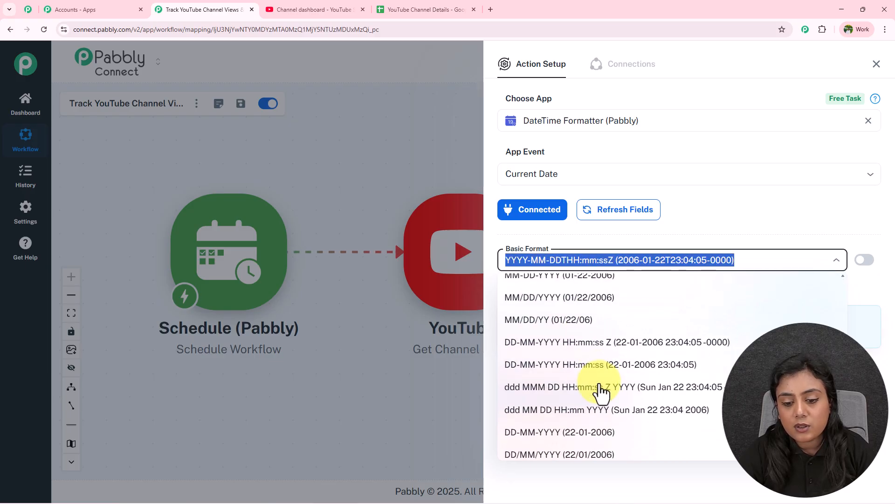
click(528, 381)
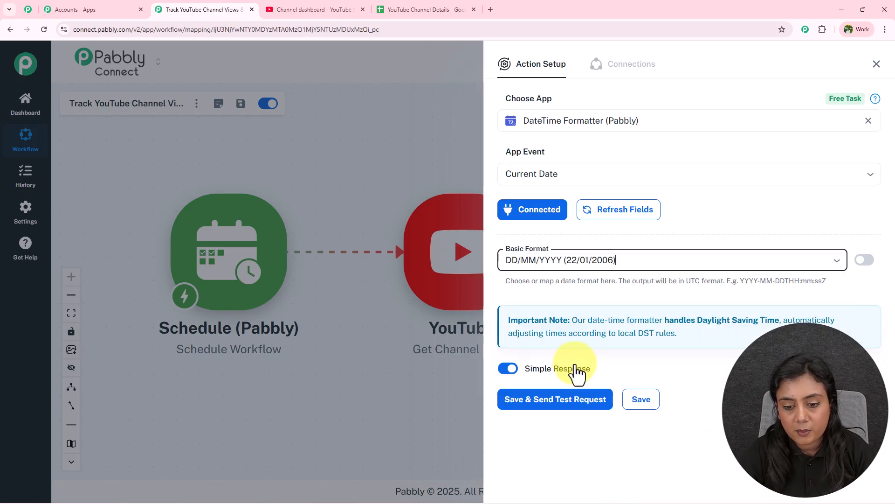
click(557, 400)
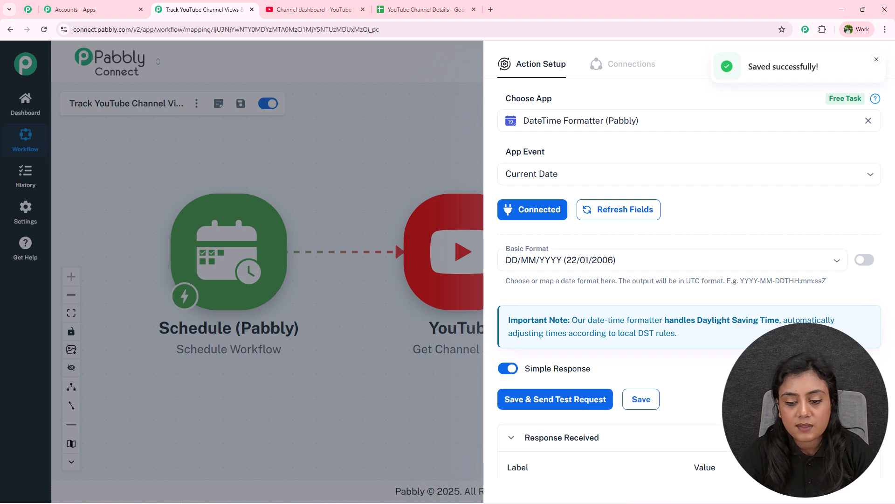
scroll(755, 378, down, 3)
drag(753, 405, 669, 410)
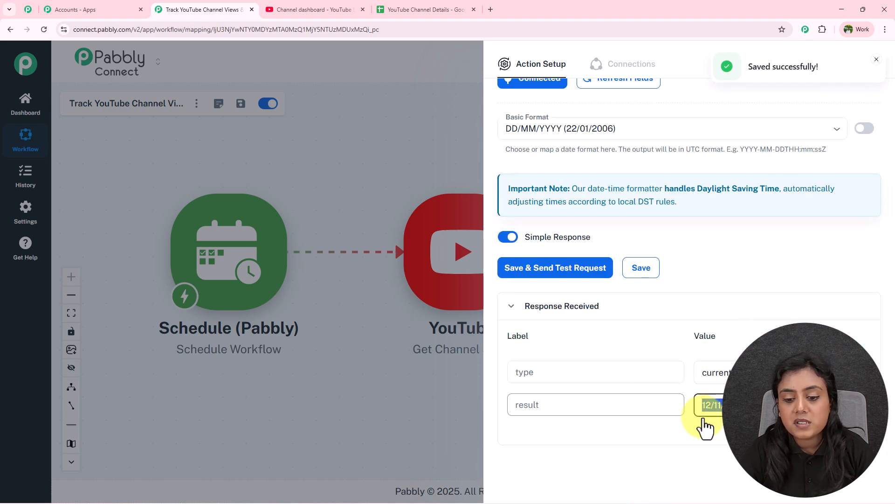
click(876, 63)
Step: In the Google Sheets action, map the Date field to the result of the DateTime Formatter step
scroll(615, 259, right, 5)
click(615, 258)
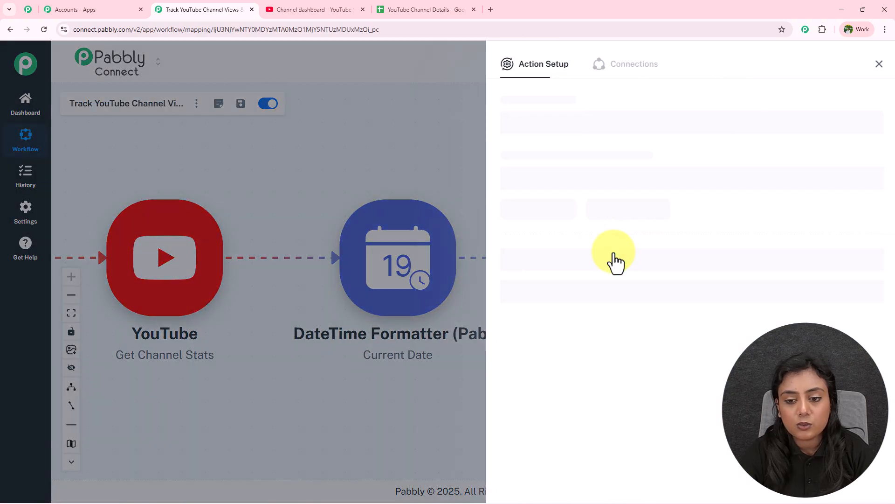
scroll(560, 270, down, 4)
click(540, 189)
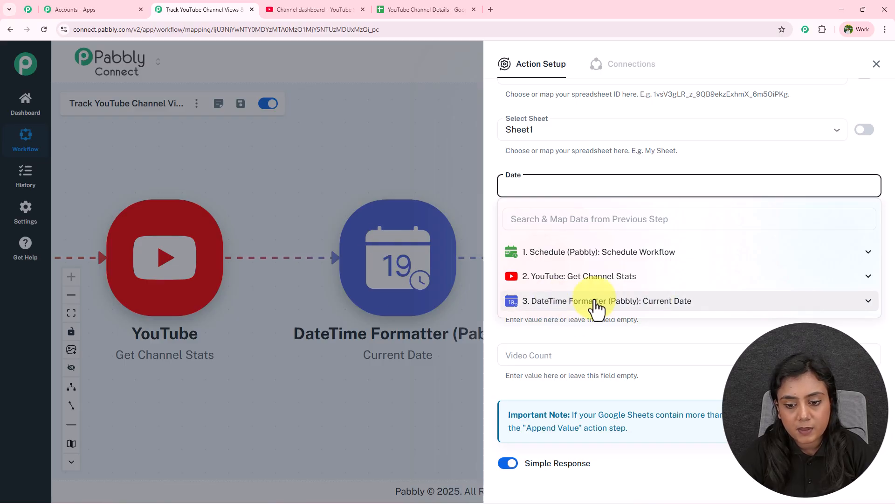
click(693, 301)
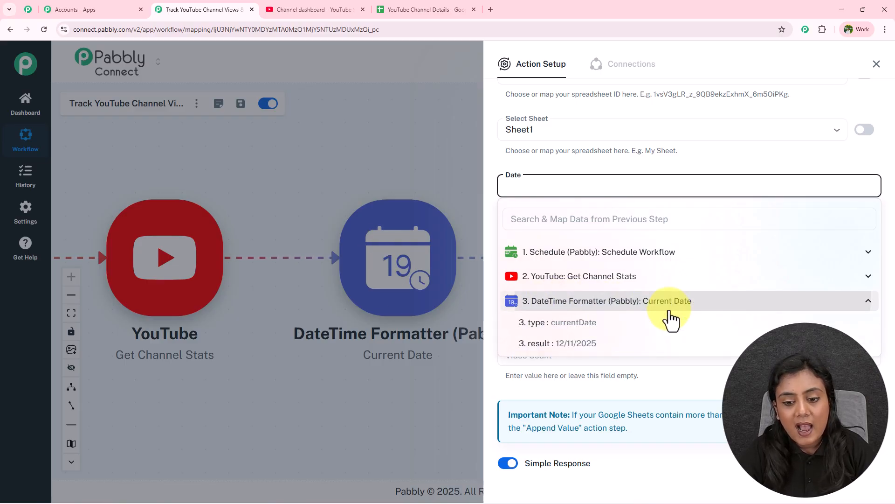
click(608, 345)
click(602, 165)
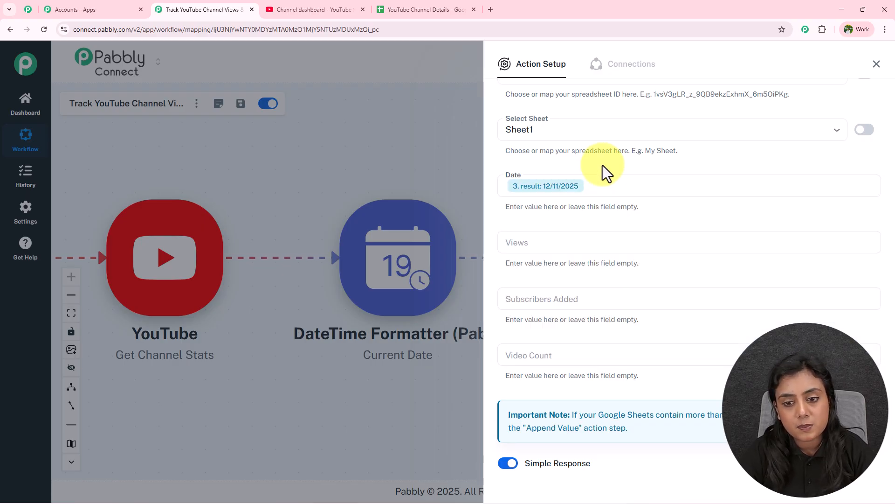
click(561, 187)
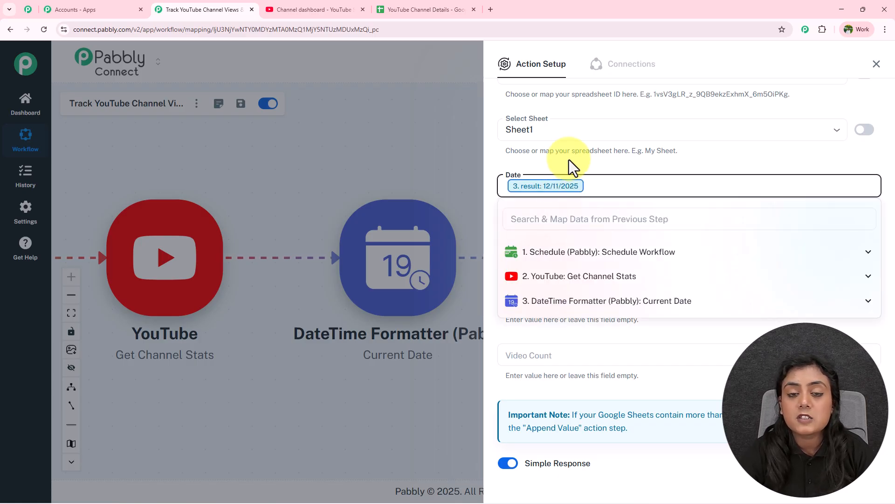
click(562, 166)
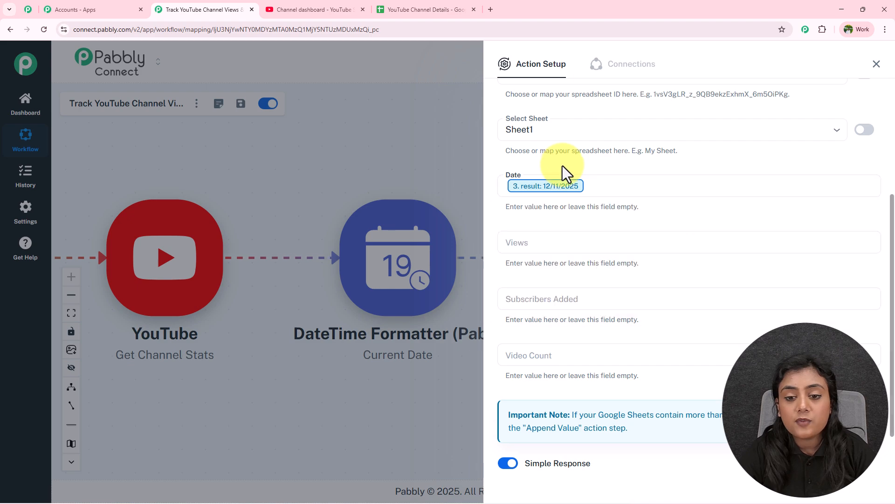
click(629, 189)
click(616, 161)
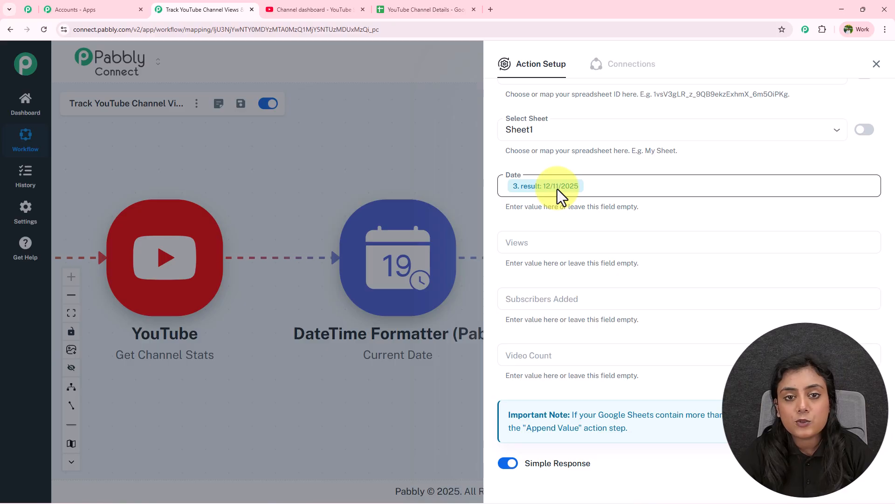
Step: Map Views to viewCount, Subscribers Added to subscriberCount and Video Count to videoCount from the YouTube step
scroll(558, 188, down, 1)
click(549, 198)
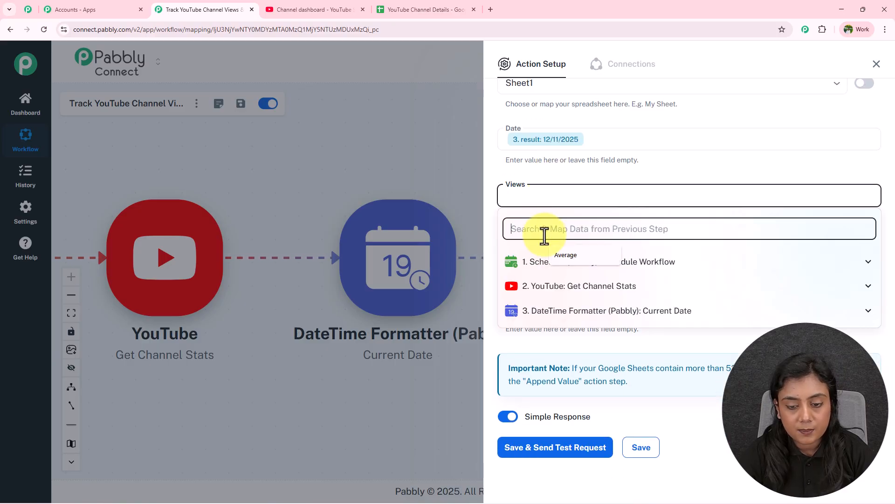
text(VI)
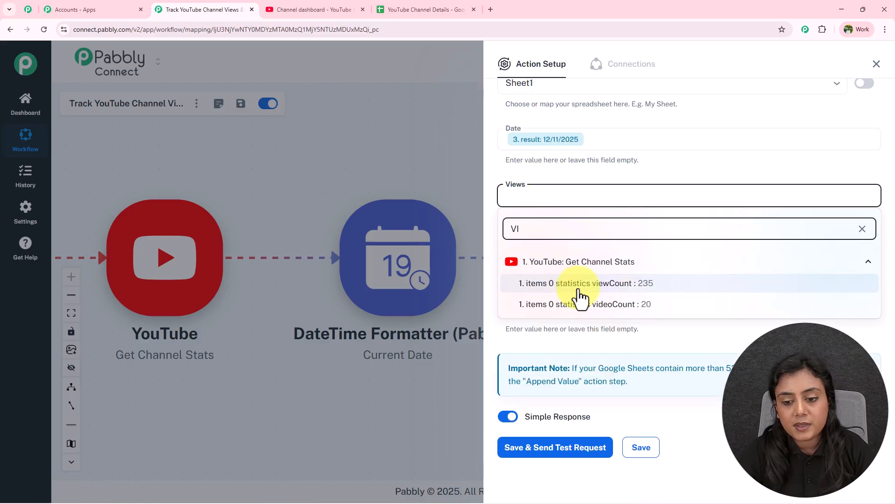
click(579, 292)
click(560, 254)
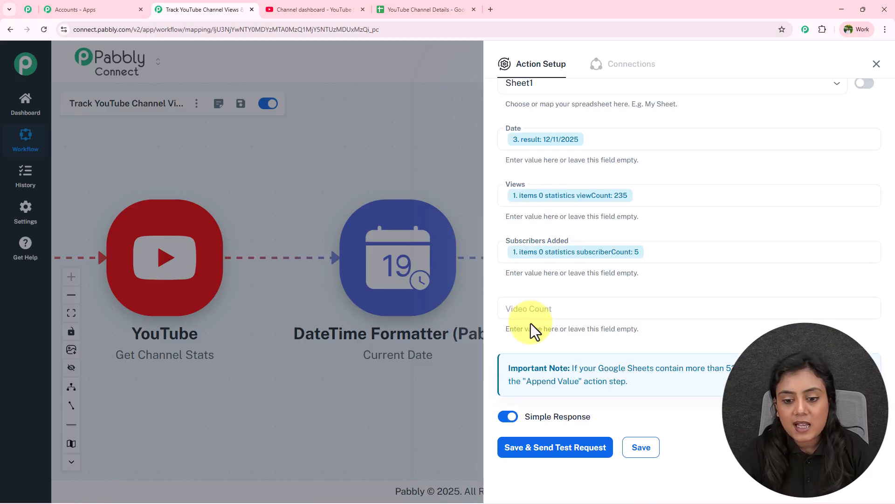
click(535, 317)
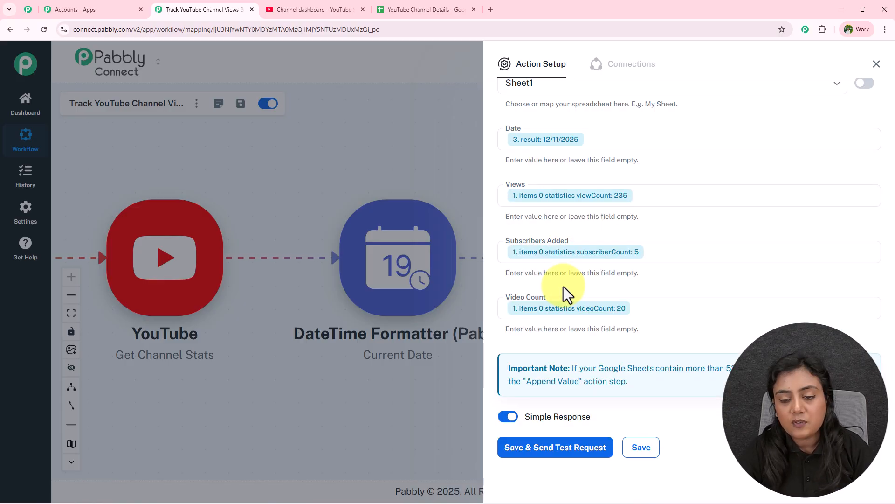
Step: Save the Google Sheets action with a test request and review the response received
scroll(564, 286, up, 2)
scroll(565, 286, down, 3)
click(562, 428)
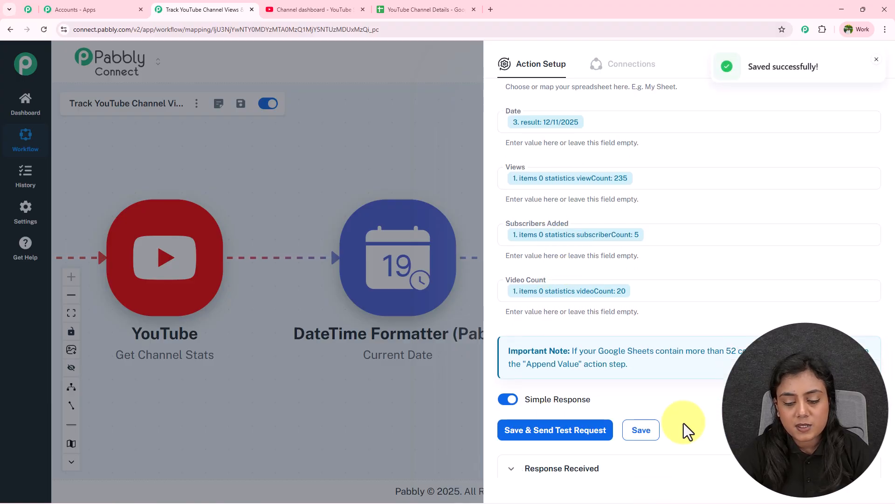
scroll(684, 423, down, 2)
scroll(681, 421, down, 4)
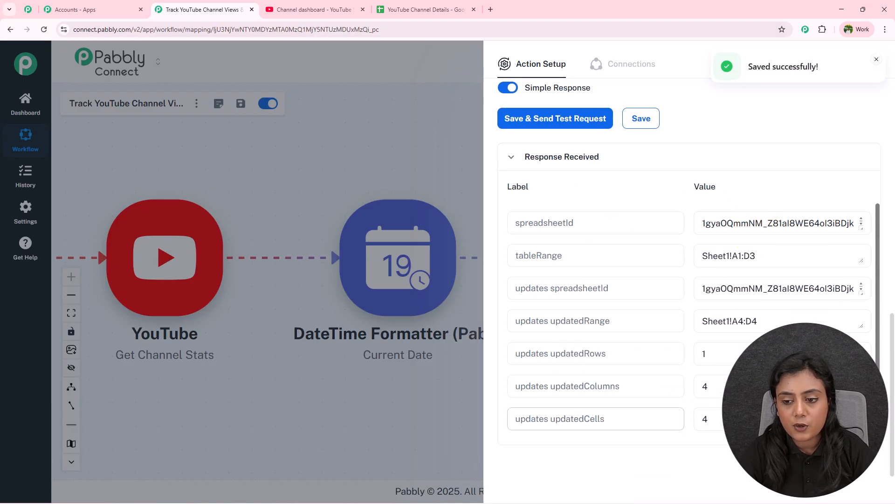
Step: In the YouTube Channel Details spreadsheet, check the date, views, subscribers and video count in row 4
click(438, 7)
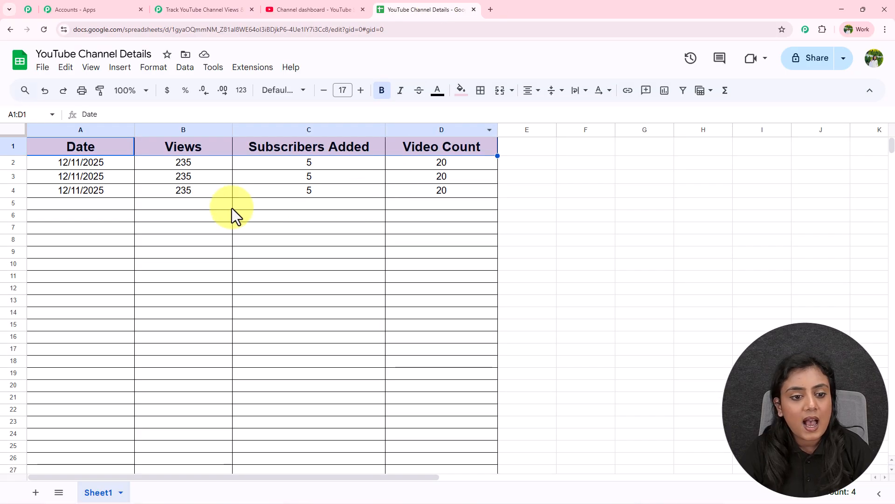
drag(94, 189, 454, 195)
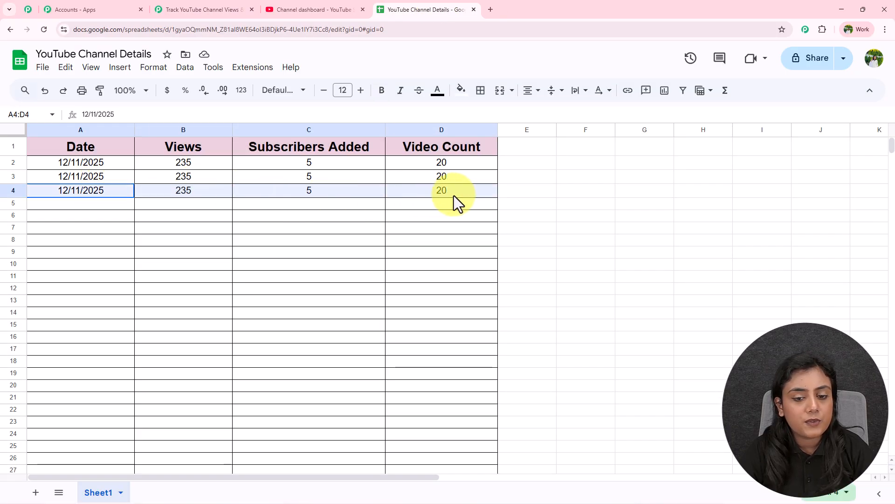
click(442, 239)
click(85, 194)
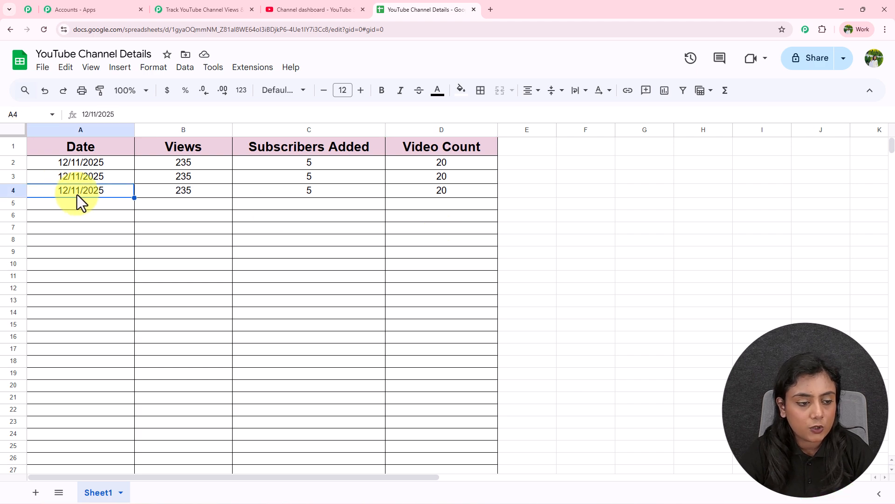
click(179, 193)
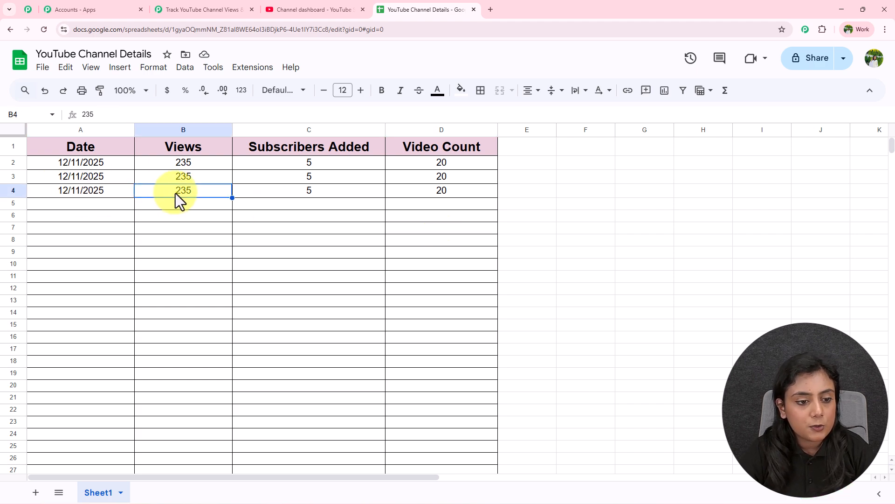
click(307, 188)
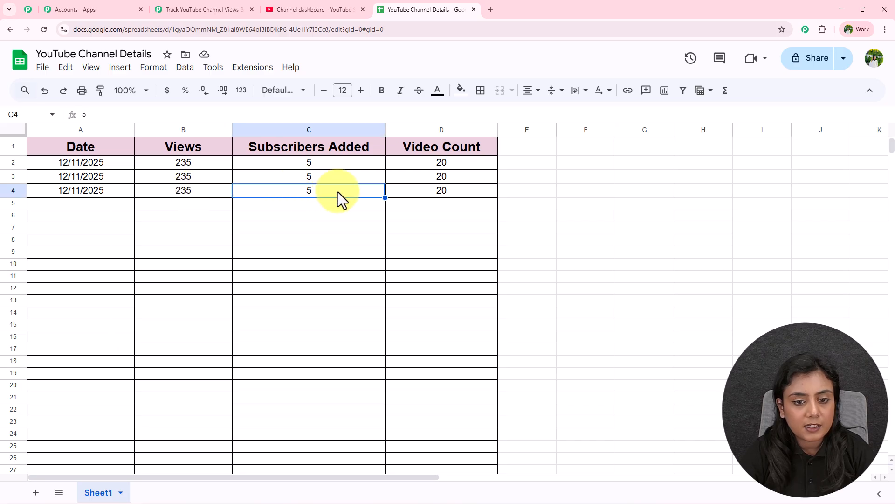
click(439, 192)
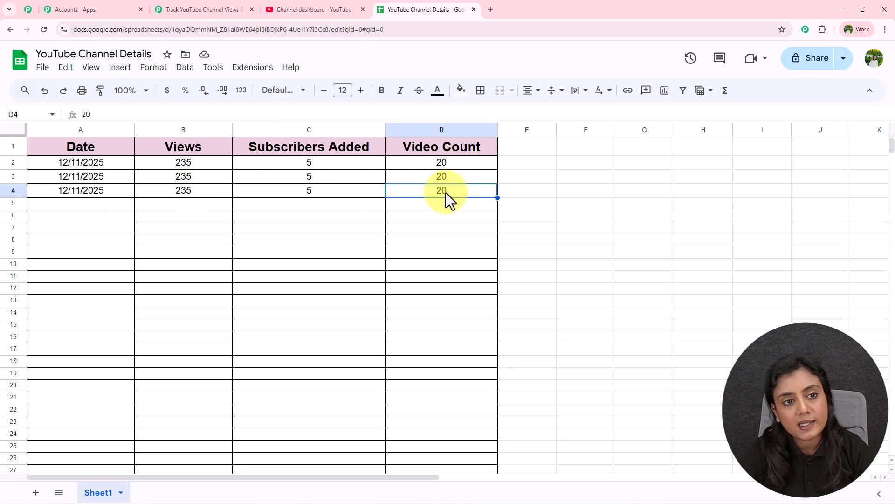
Step: Return to the Pabbly Connect workflow, close the Google Sheets action's setup and bring the whole workflow into view
click(231, 9)
click(877, 64)
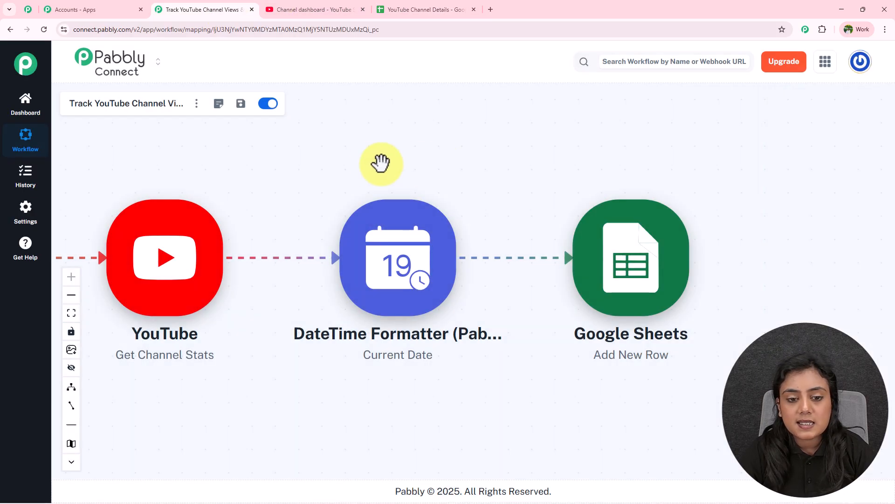
drag(371, 164, 550, 174)
scroll(550, 174, down, 1)
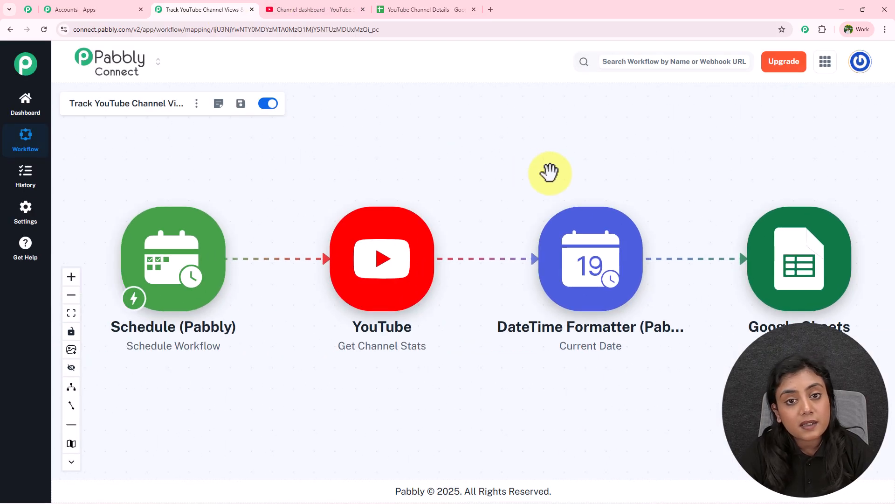